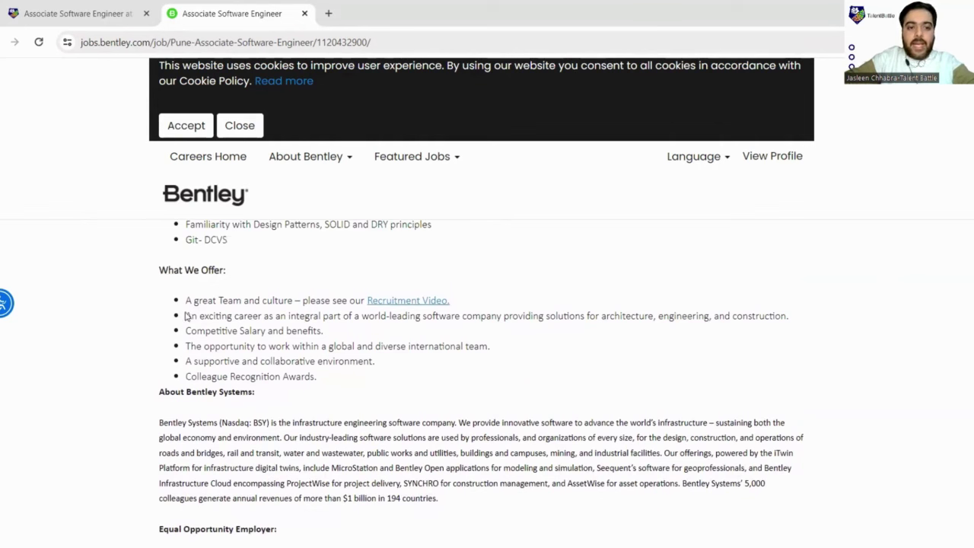
left_click_drag(186, 317, 545, 328)
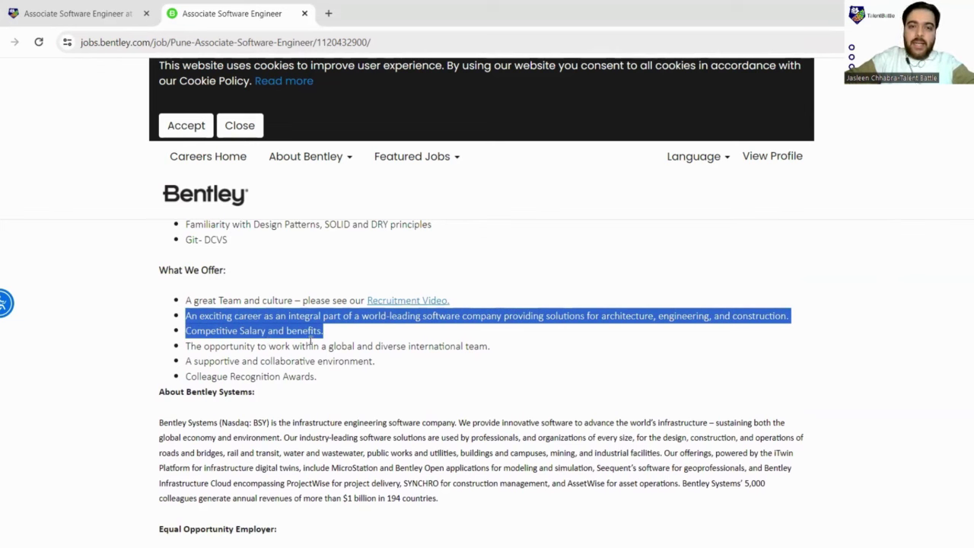
left_click_drag(184, 348, 491, 377)
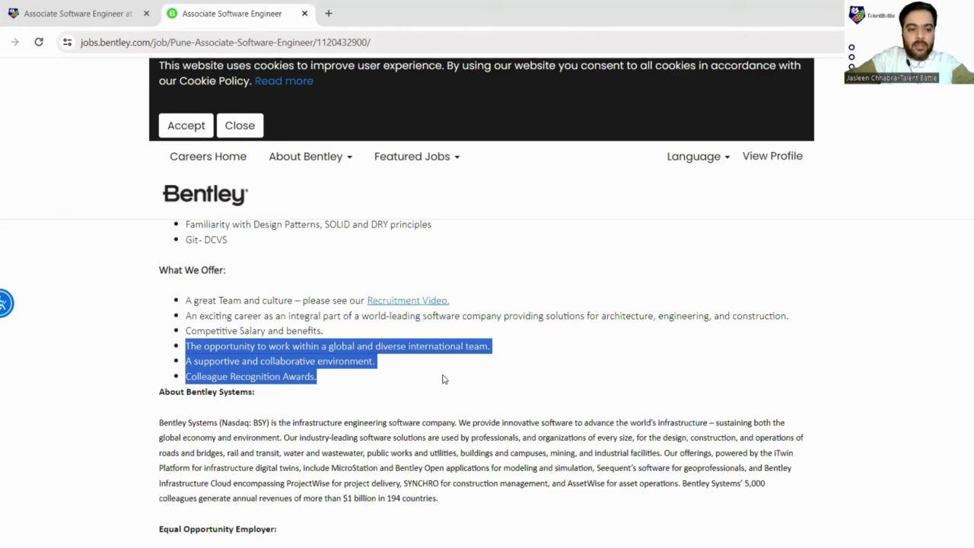
scroll(616, 316, "up", 15)
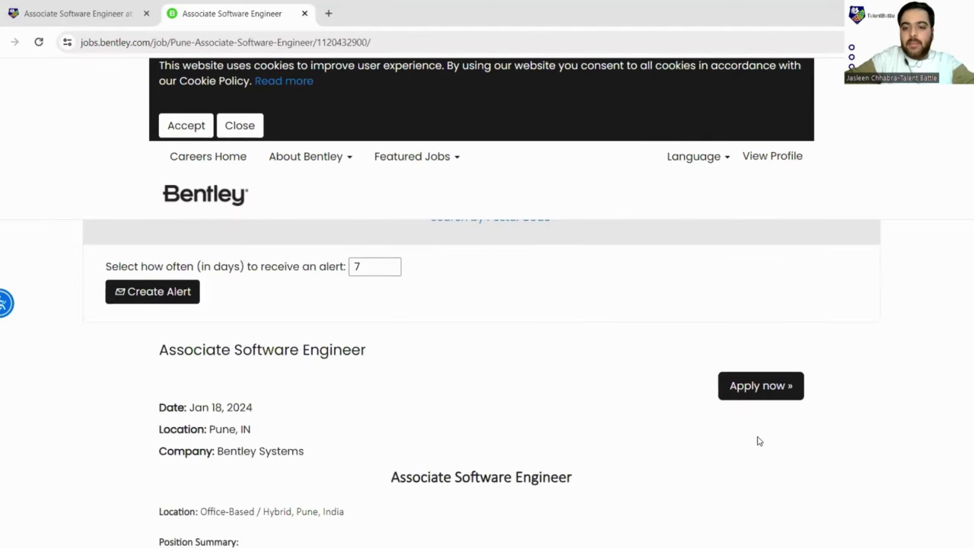
Step: Start the Associate Software Engineer application and reach the Create an Account form
left_click(762, 400)
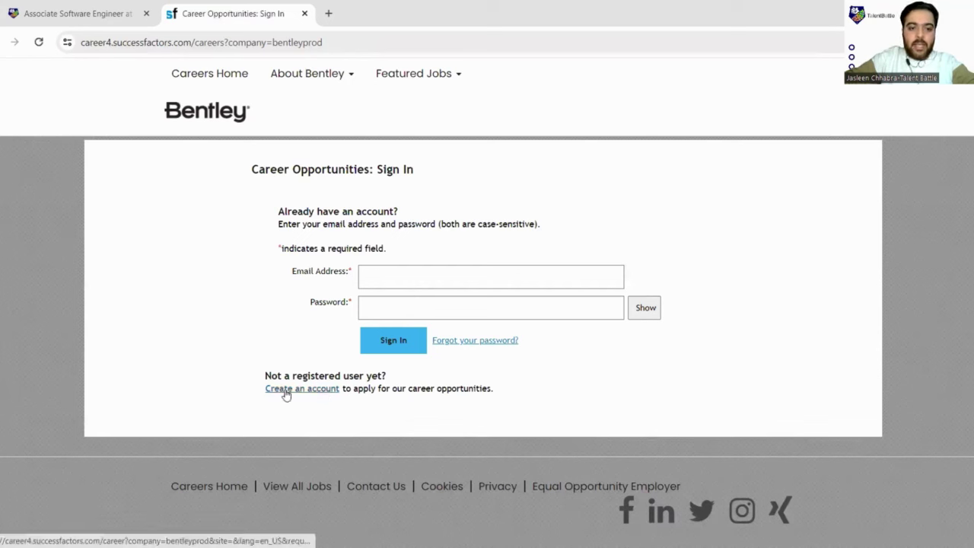
left_click(313, 390)
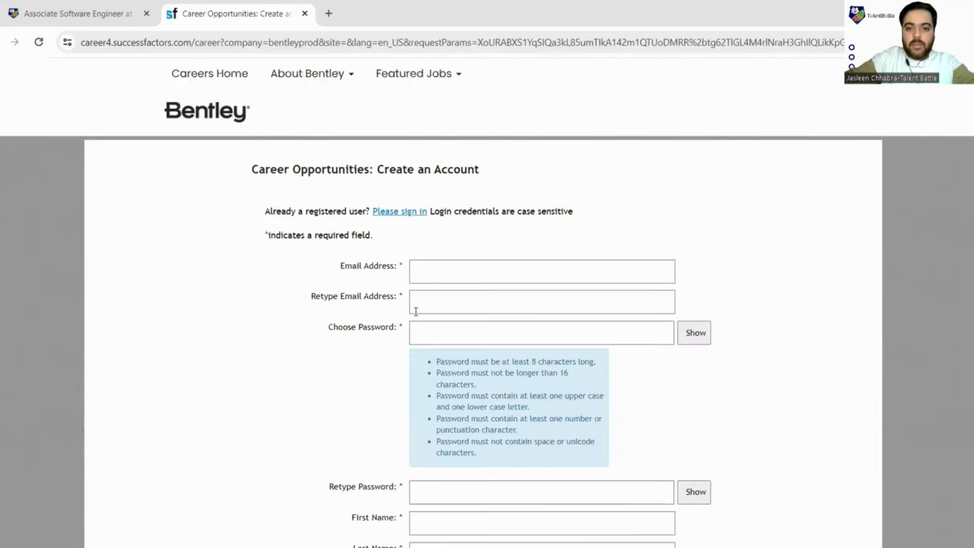
Step: Scroll through the Create an Account form's email, password, name and country fields
scroll(469, 342, "down", 4)
scroll(369, 275, "up", 4)
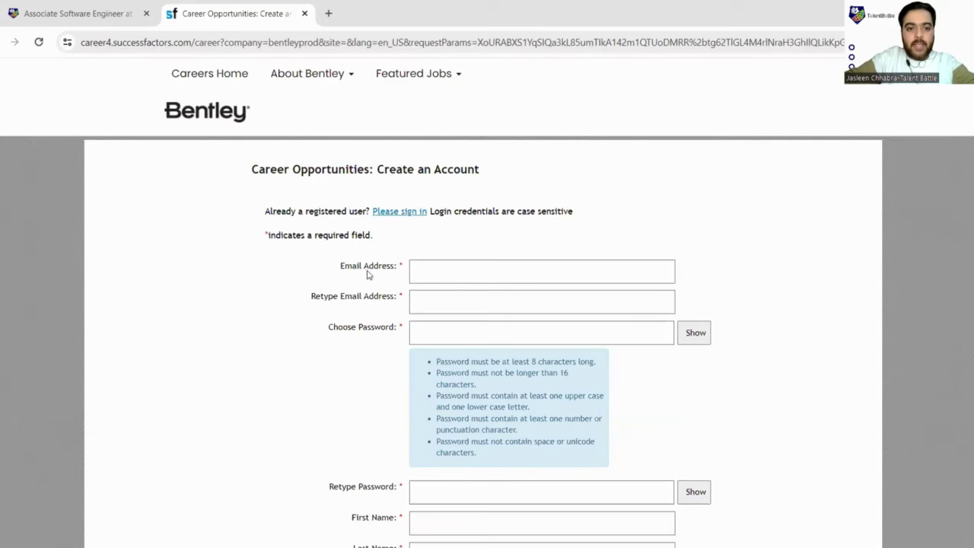
scroll(523, 310, "down", 1)
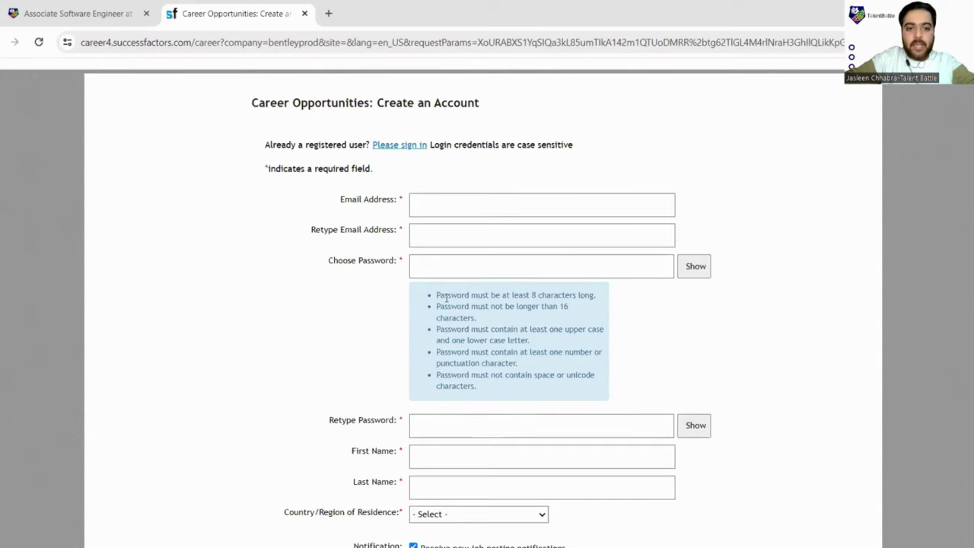
scroll(449, 286, "down", 2)
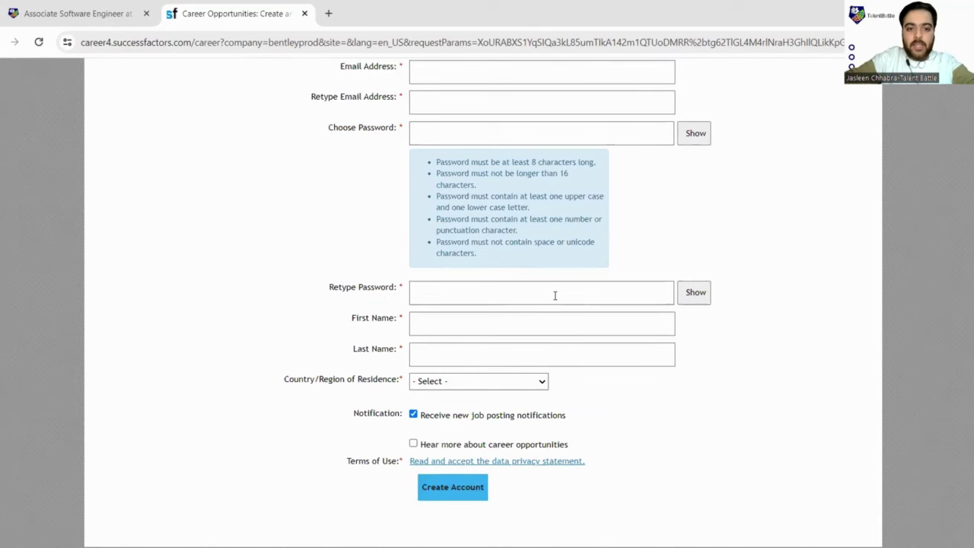
scroll(476, 268, "down", 1)
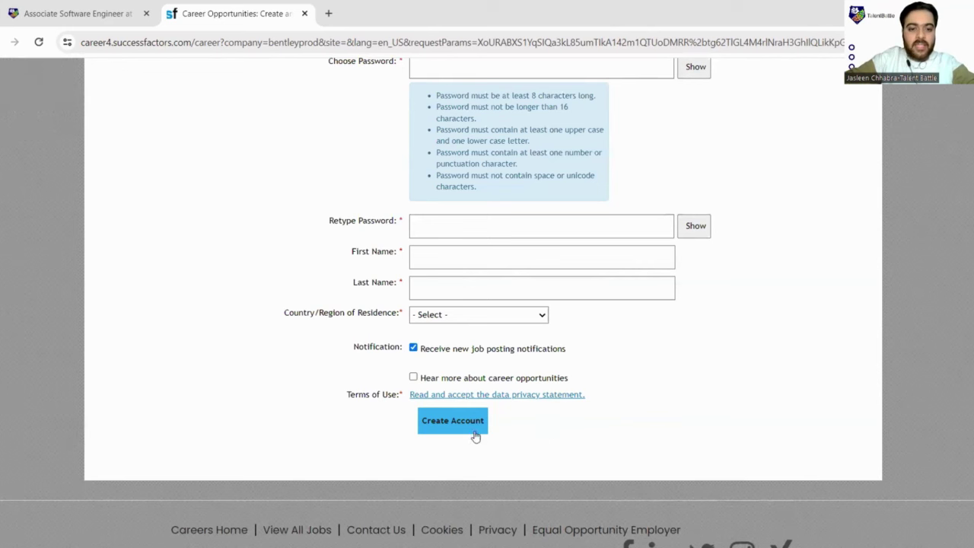
scroll(557, 310, "up", 5)
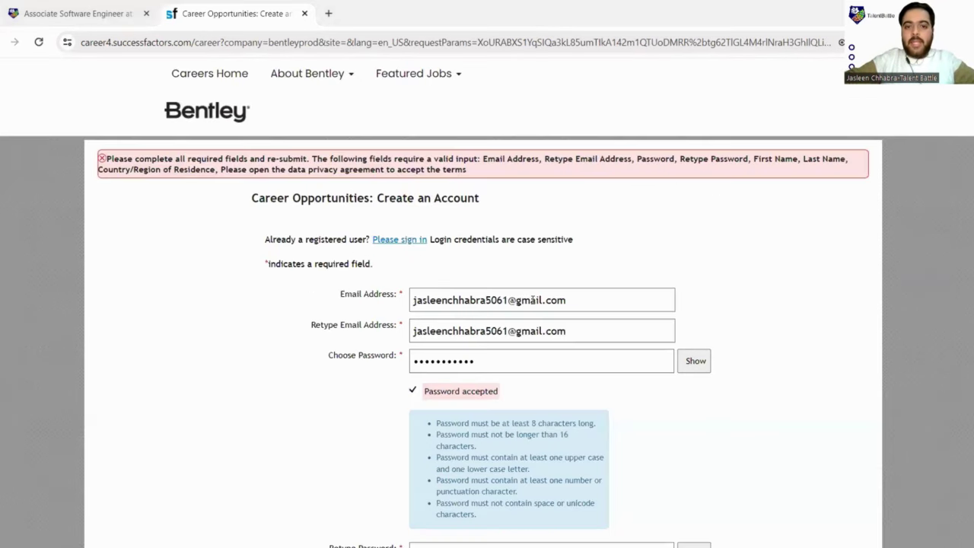
scroll(488, 304, "down", 4)
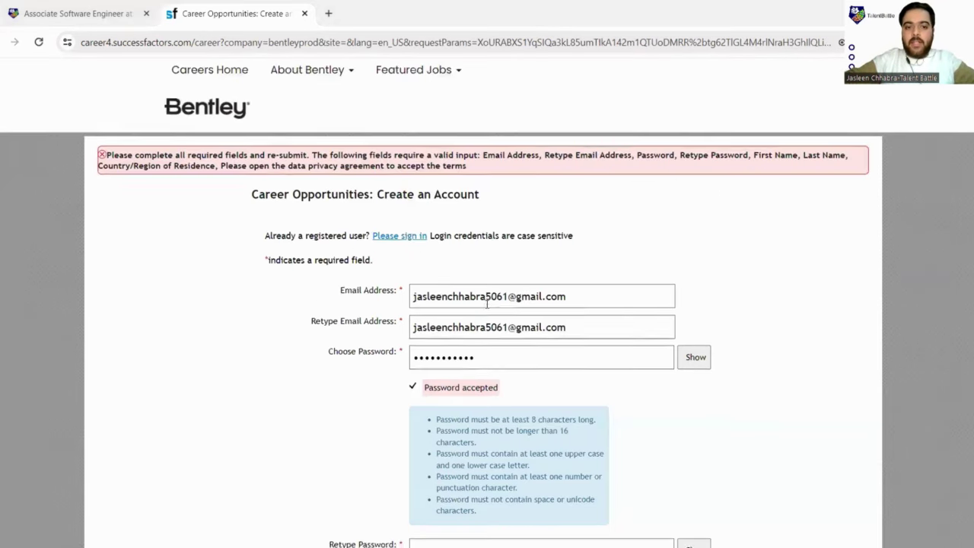
scroll(437, 246, "down", 3)
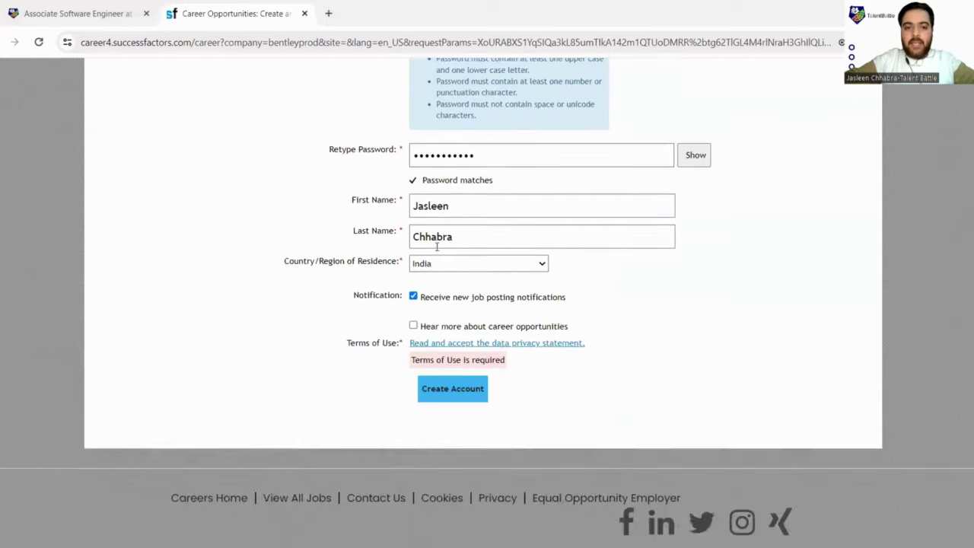
scroll(482, 239, "down", 3)
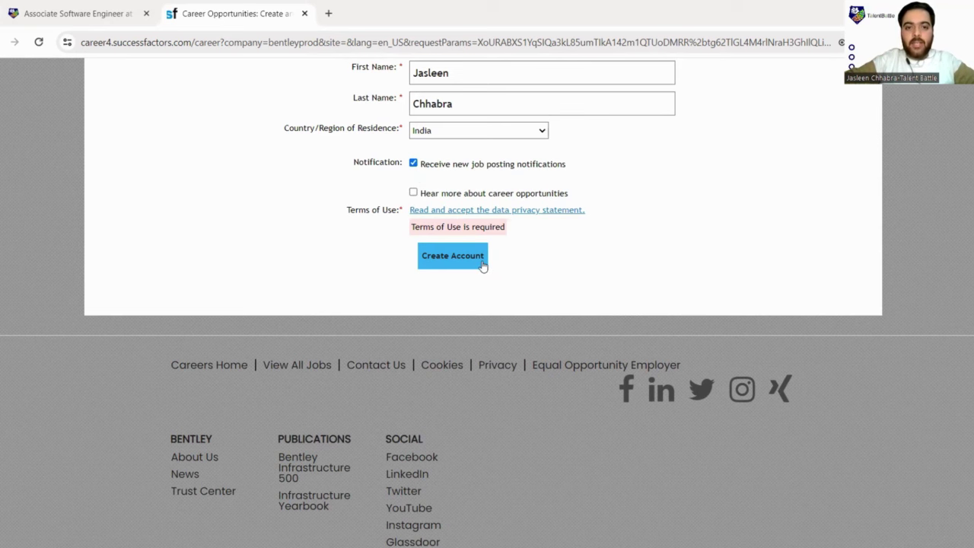
scroll(481, 264, "down", 1)
Step: Accept the data privacy statement and create the candidate account
left_click(456, 200)
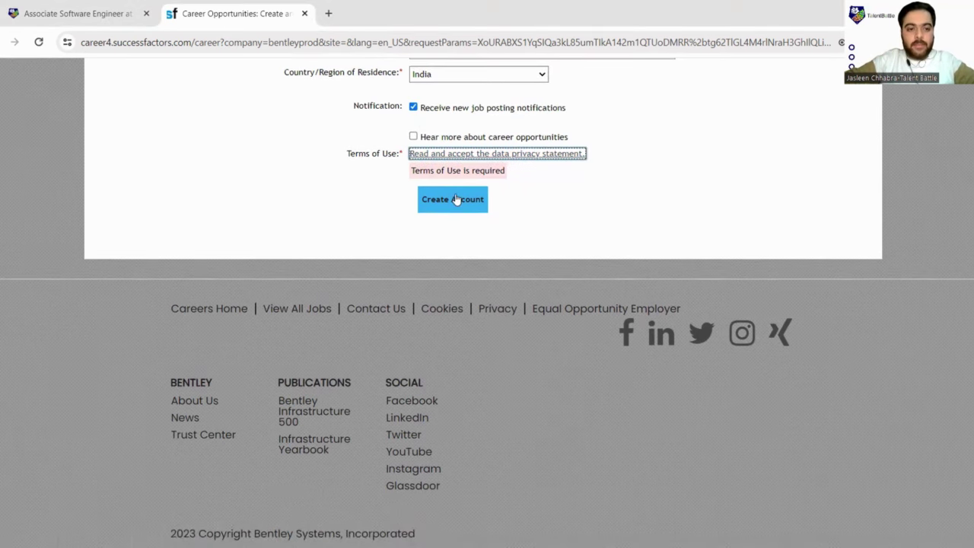
left_click(452, 155)
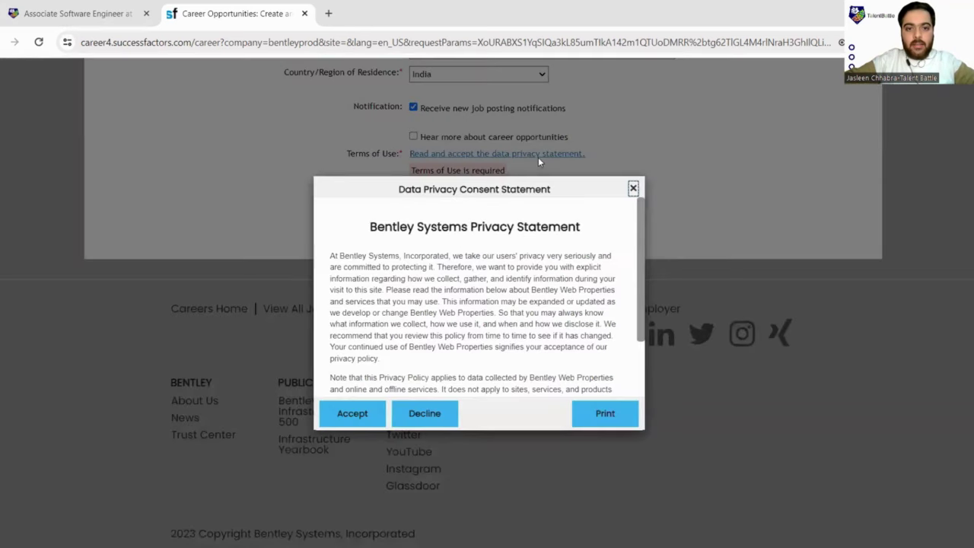
scroll(454, 333, "down", 1)
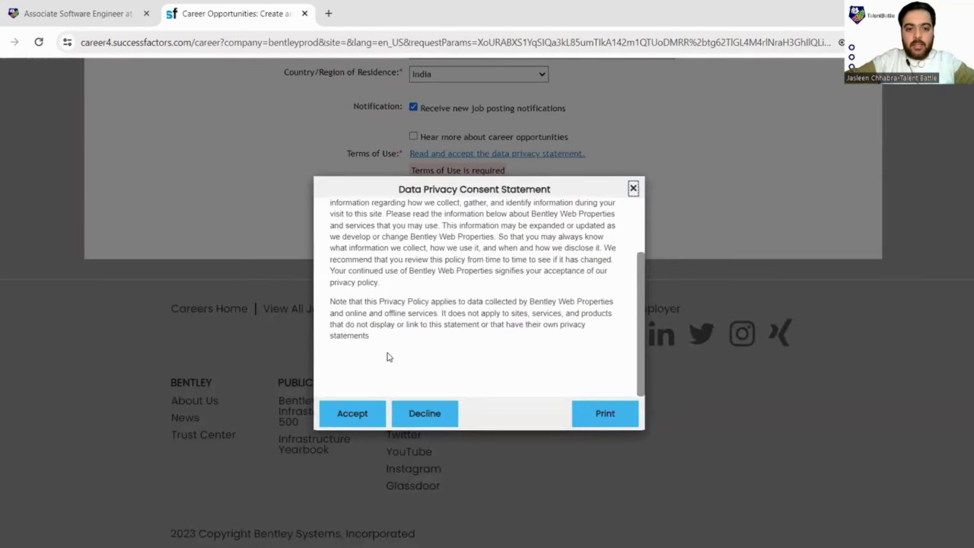
scroll(387, 357, "up", 2)
scroll(370, 362, "down", 2)
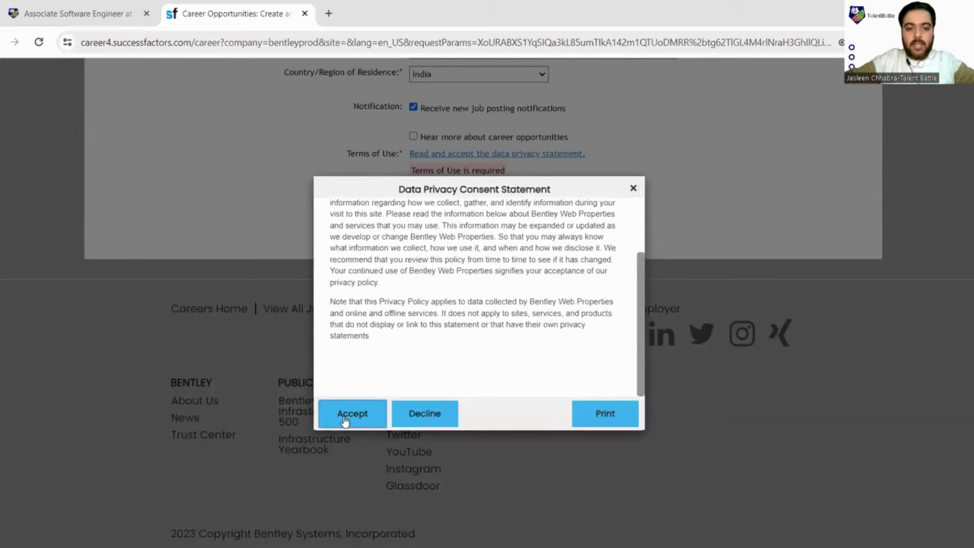
left_click(351, 415)
left_click(462, 201)
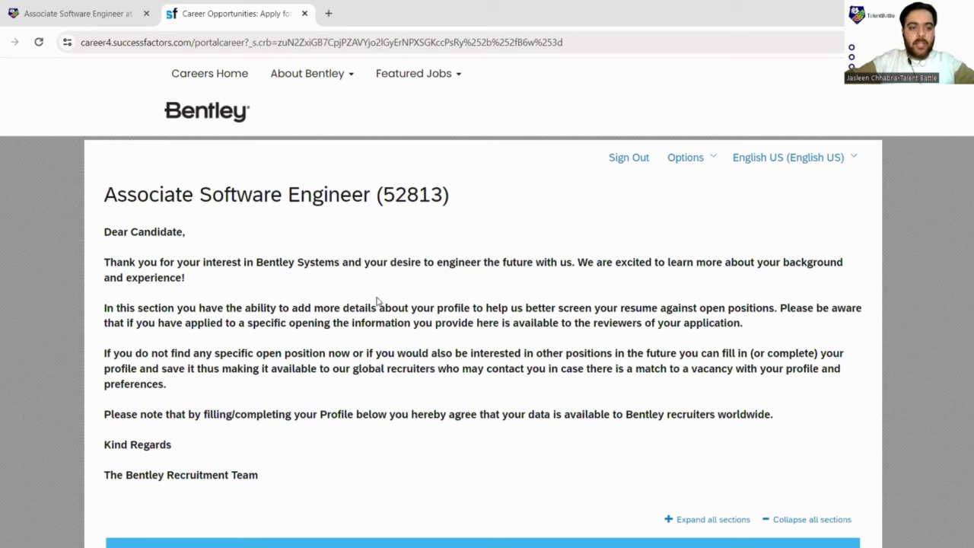
Step: Begin attaching a resume from this computer to the required Resume slot
scroll(393, 307, "down", 5)
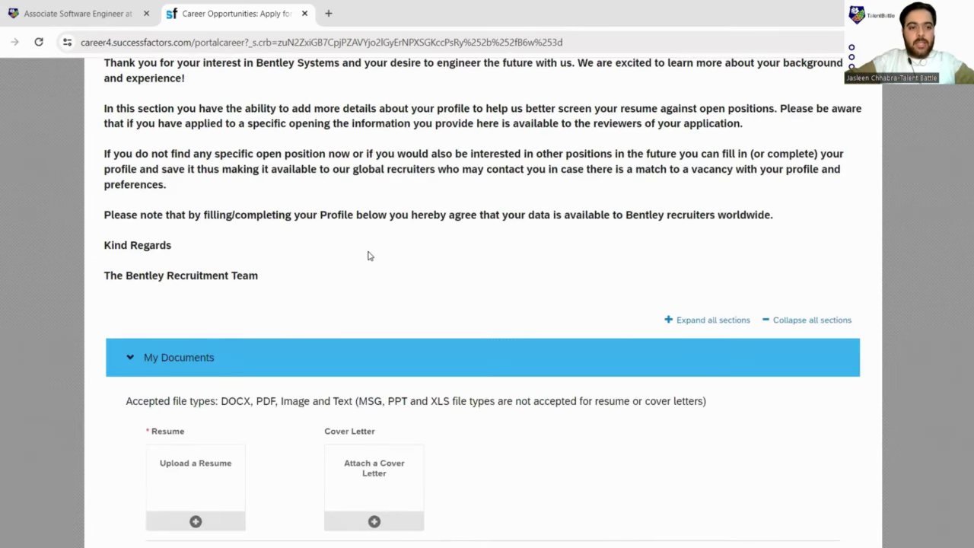
scroll(368, 255, "down", 2)
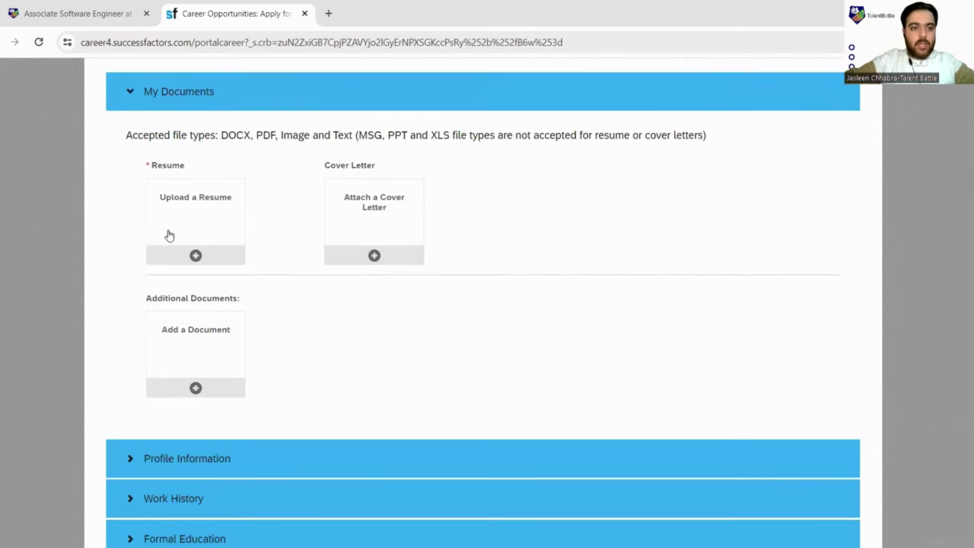
scroll(221, 198, "down", 1)
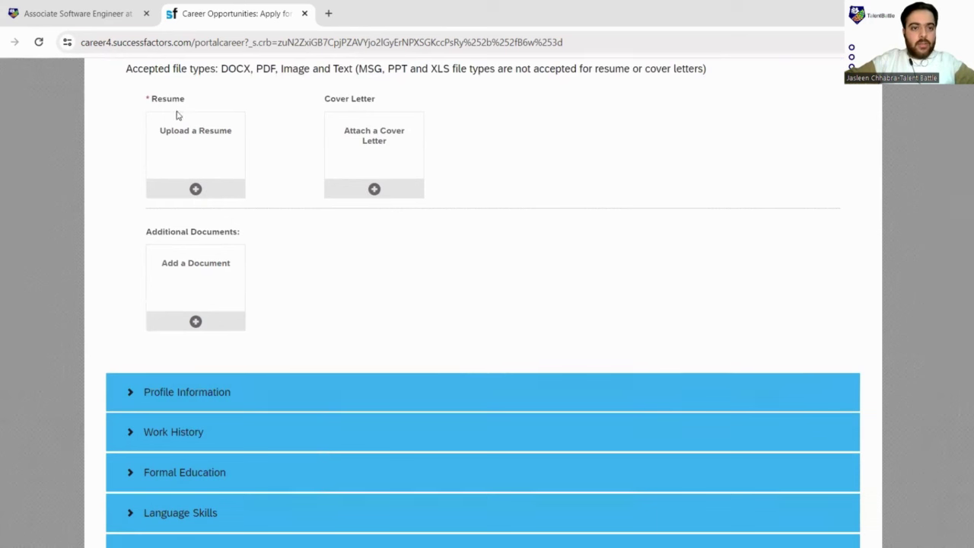
left_click(195, 188)
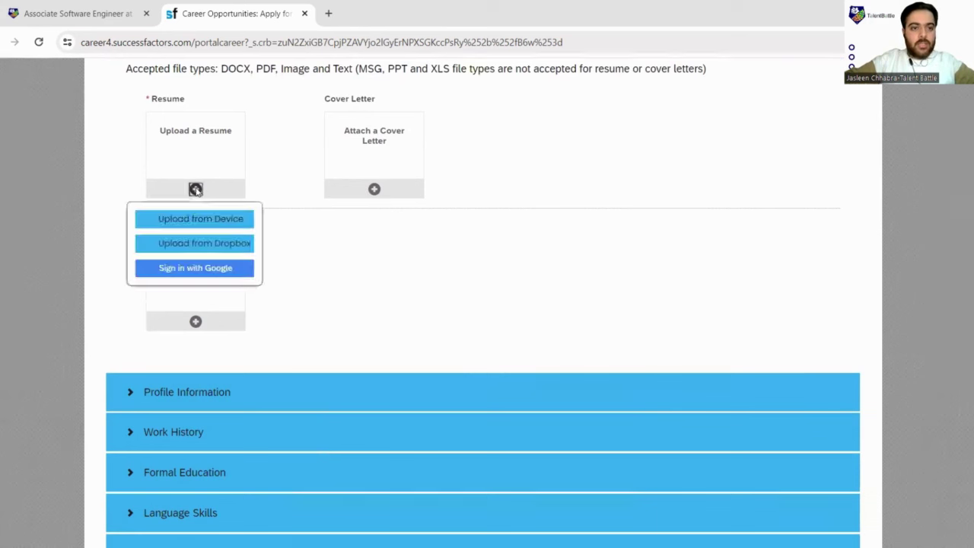
left_click(229, 224)
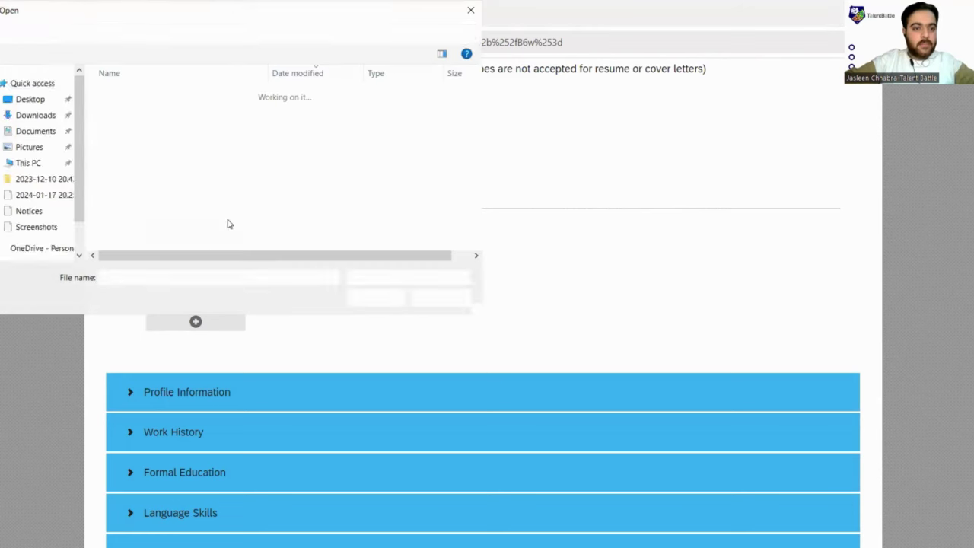
Step: Upload the resume PDF from Downloads and check it is attached, dated 01/20/2024
scroll(154, 161, "down", 2)
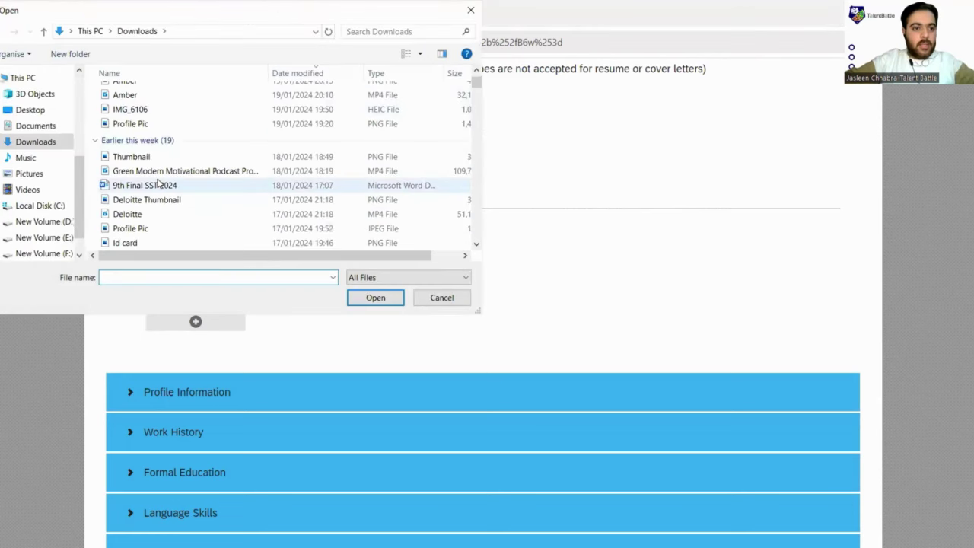
scroll(158, 183, "down", 3)
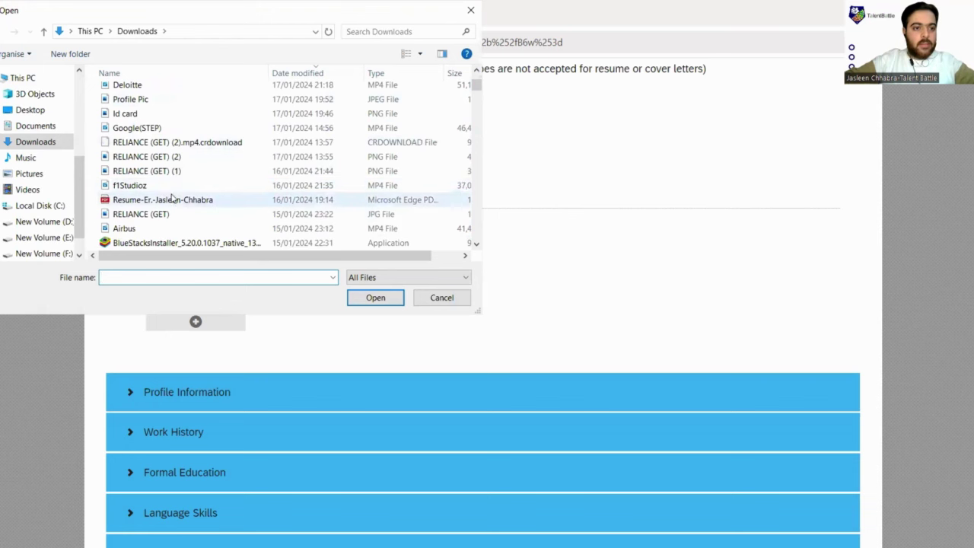
left_click(172, 201)
left_click(358, 297)
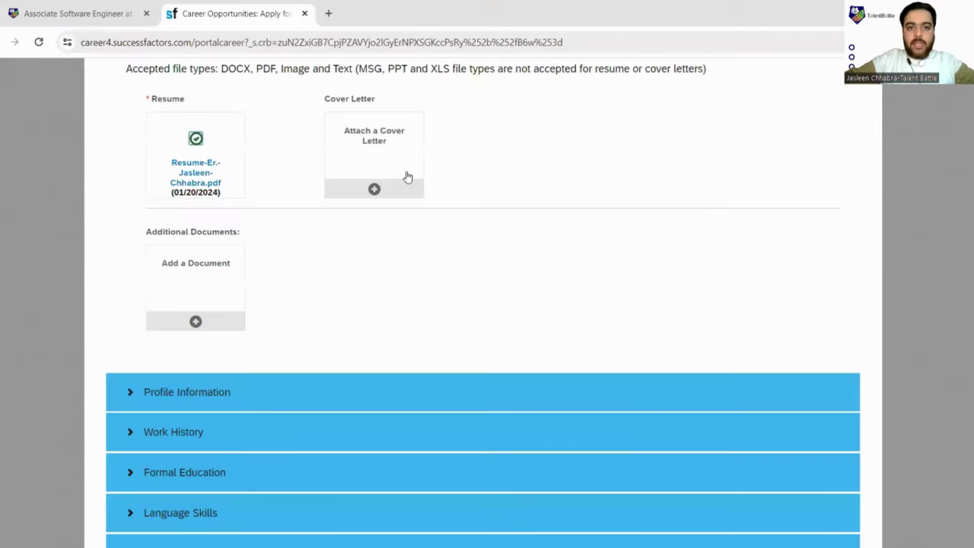
scroll(374, 186, "down", 1)
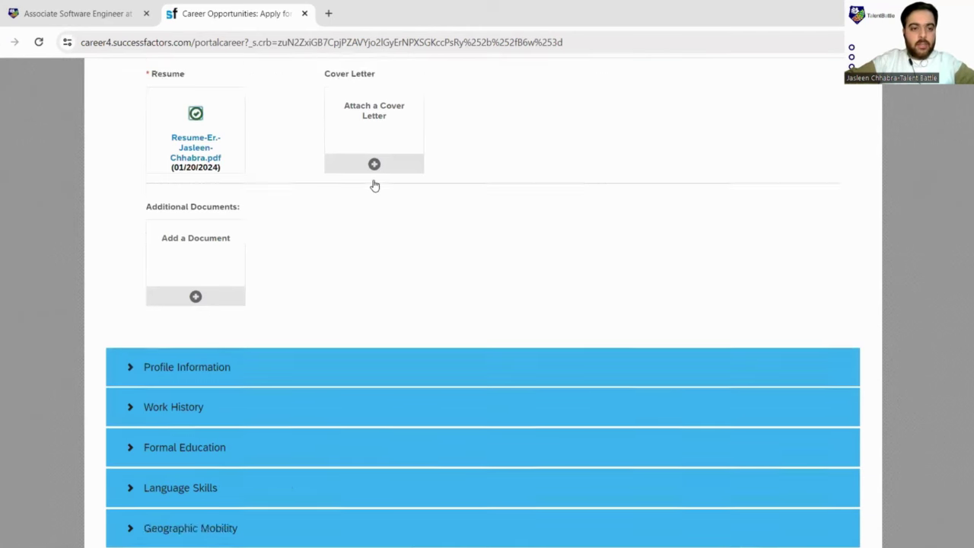
scroll(378, 206, "up", 1)
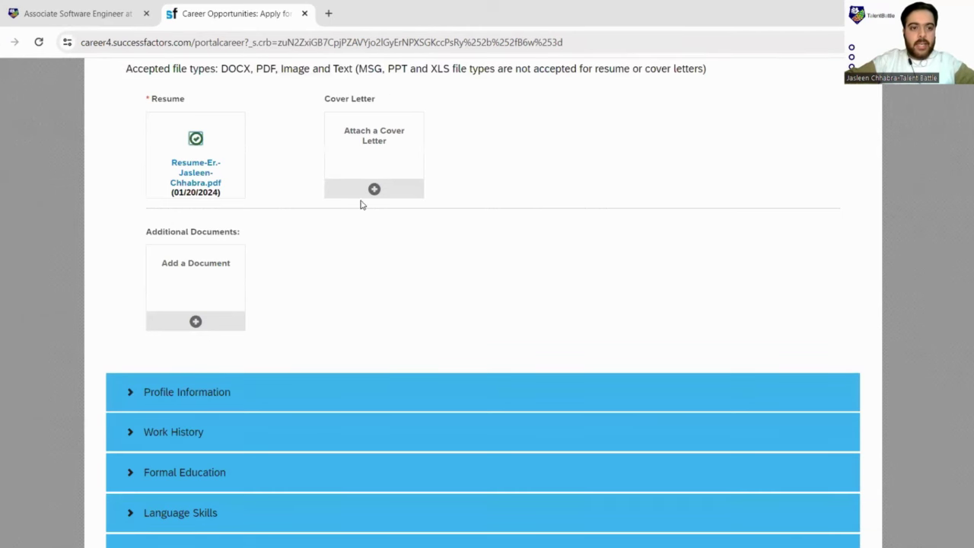
scroll(359, 209, "down", 1)
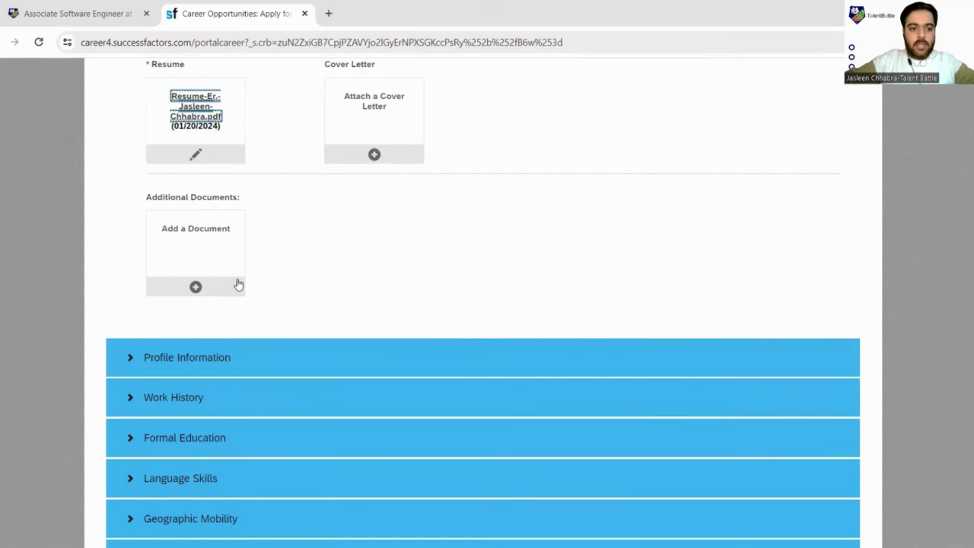
scroll(224, 274, "down", 1)
scroll(258, 217, "down", 3)
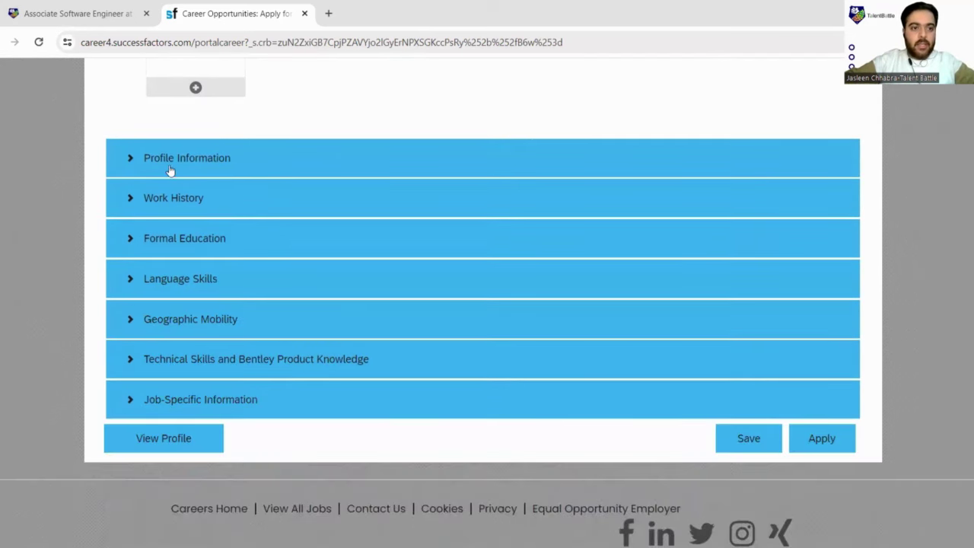
Step: Expand Profile Information, set salutation to Mr. and enter the primary phone number
left_click(160, 160)
scroll(267, 220, "down", 1)
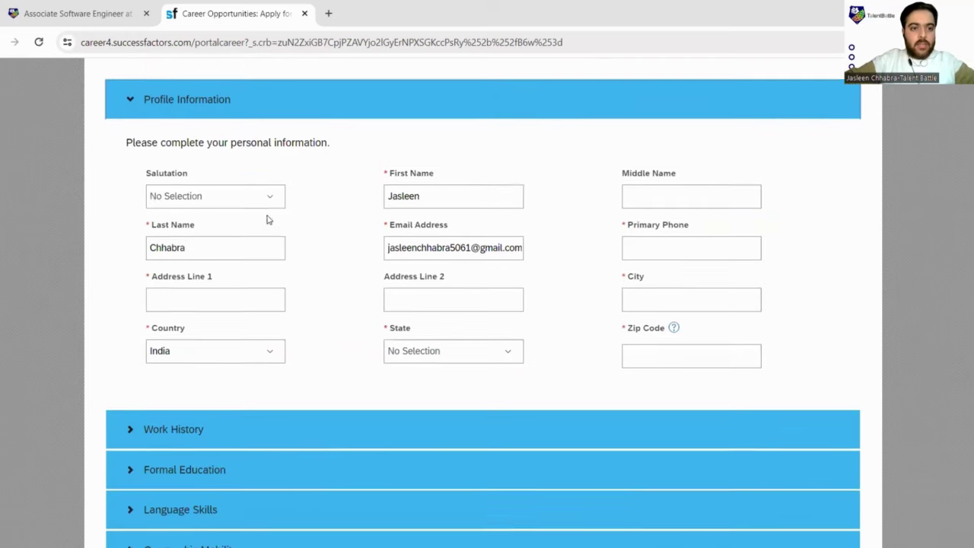
left_click(268, 190)
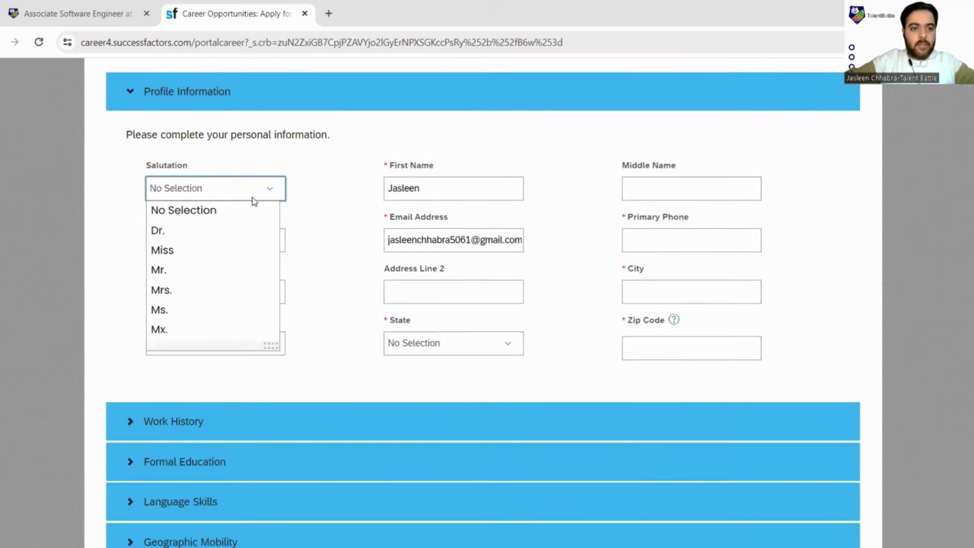
left_click(181, 280)
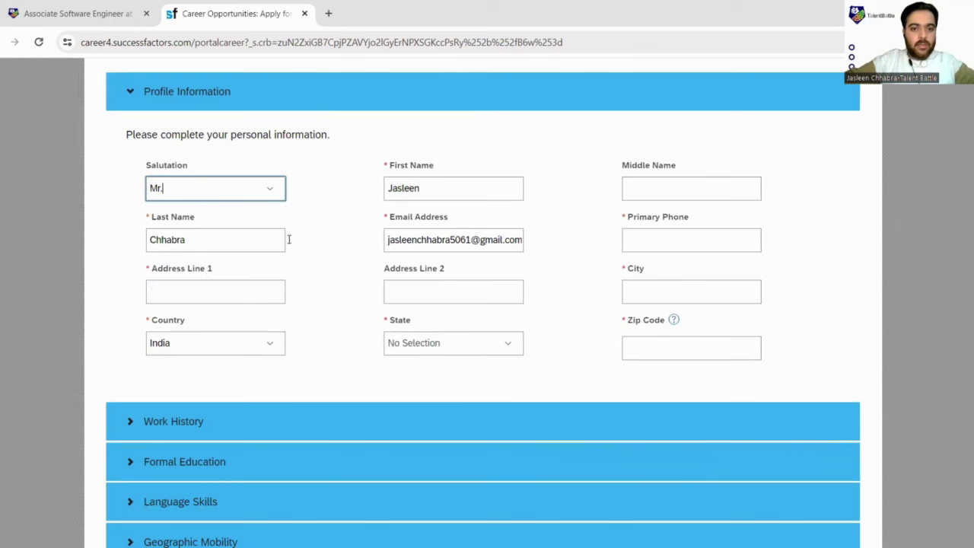
left_click(651, 242)
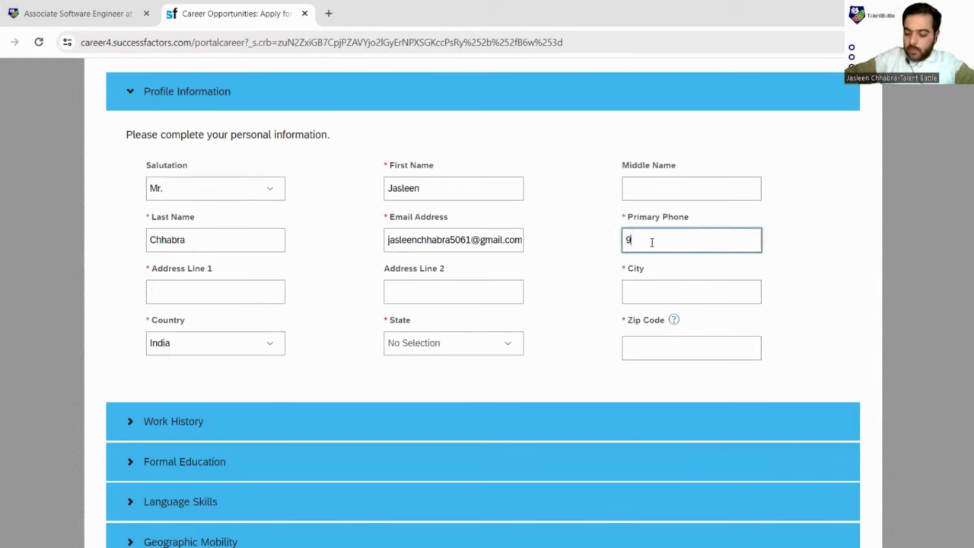
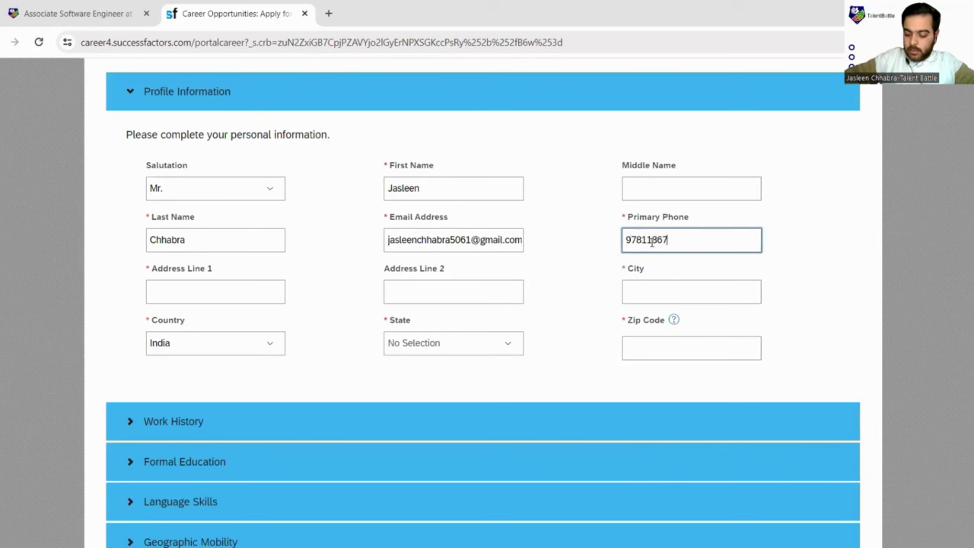
left_click(258, 292)
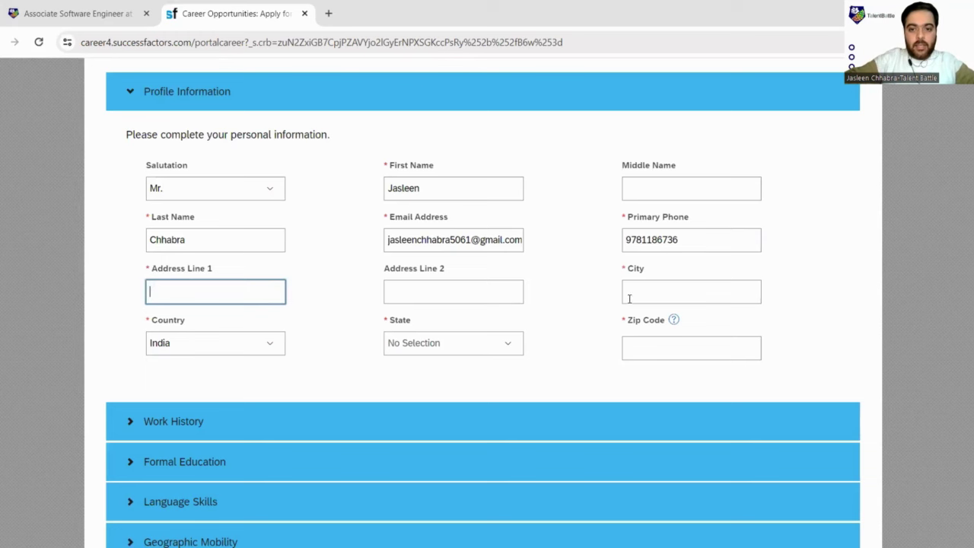
scroll(567, 346, "down", 1)
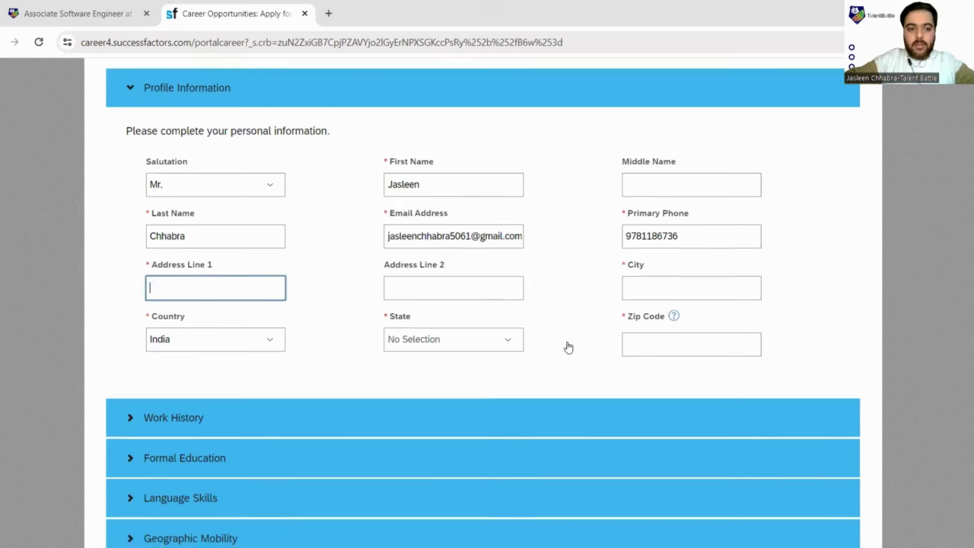
scroll(343, 295, "down", 1)
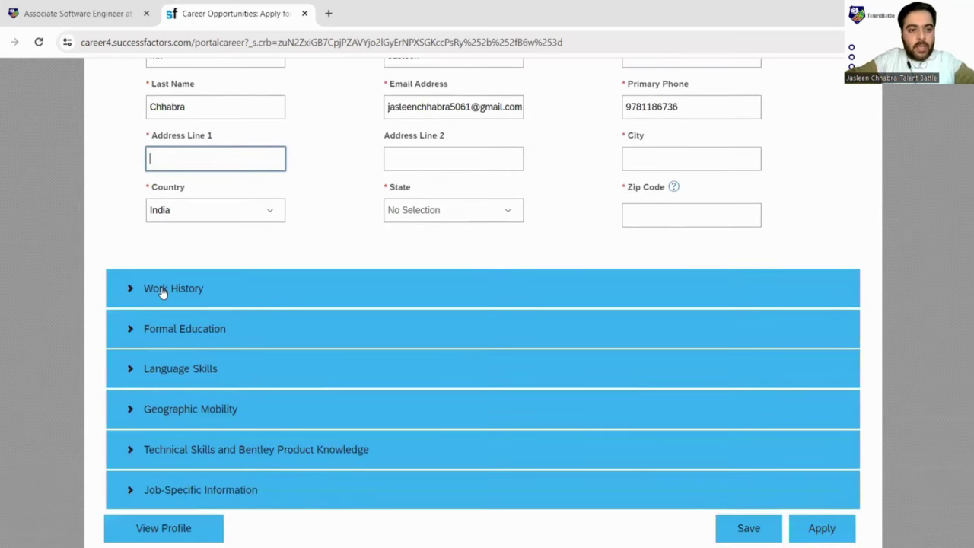
Step: Expand Work History and add one blank work entry
left_click(165, 290)
left_click(148, 309)
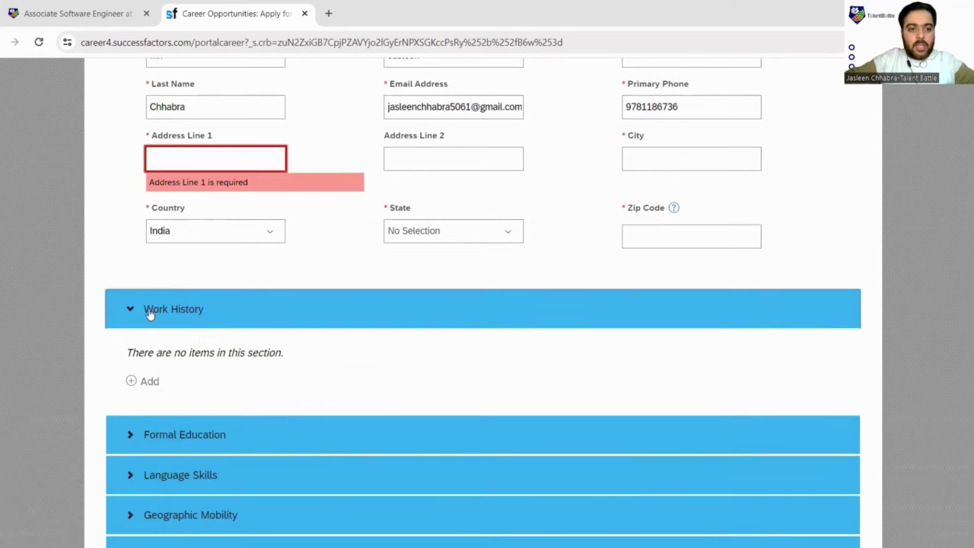
scroll(229, 343, "down", 2)
scroll(198, 313, "down", 1)
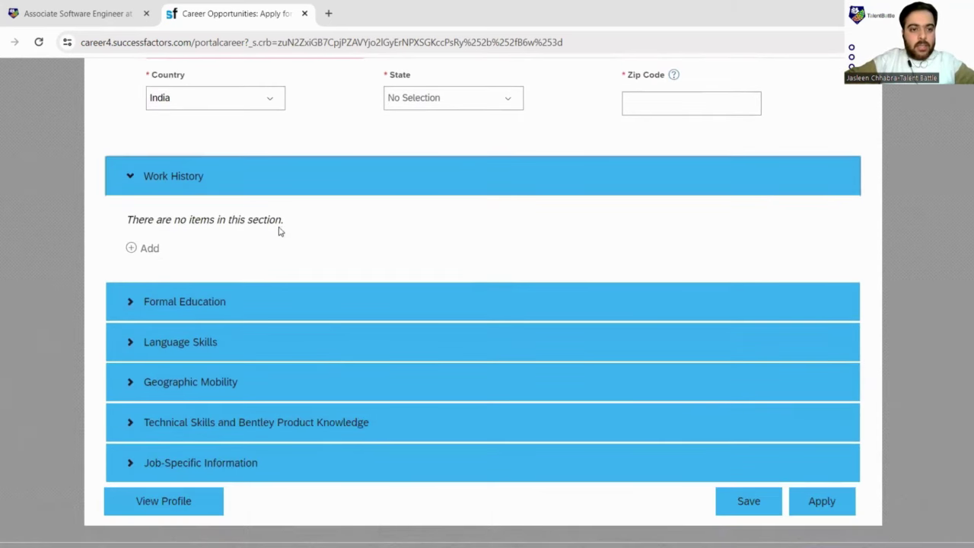
left_click(146, 249)
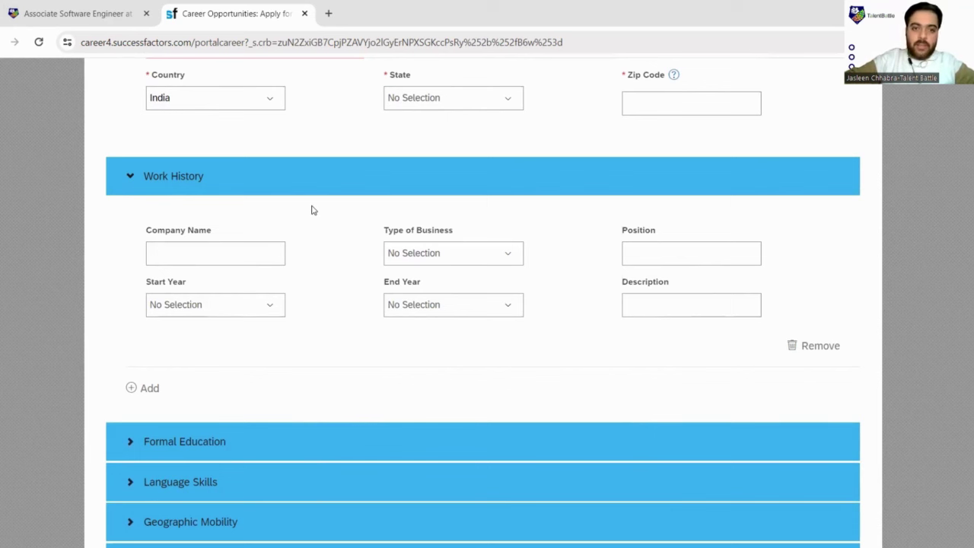
scroll(316, 227, "down", 3)
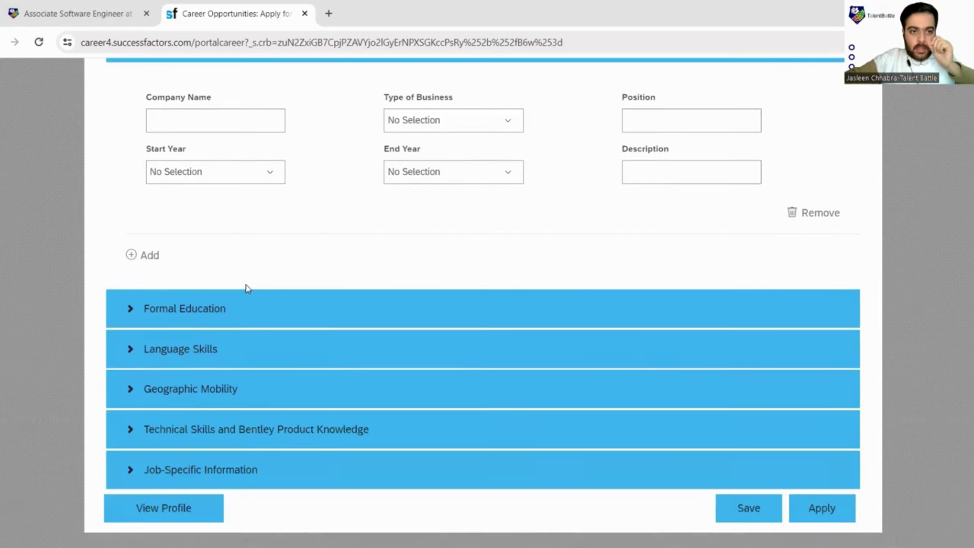
Step: Expand Formal Education and add two blank education entries
left_click(174, 308)
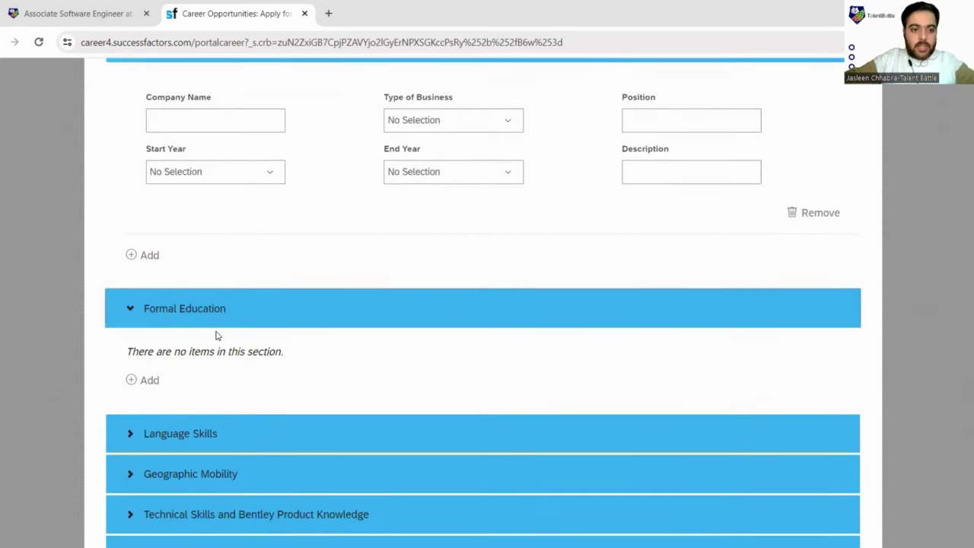
scroll(215, 333, "down", 1)
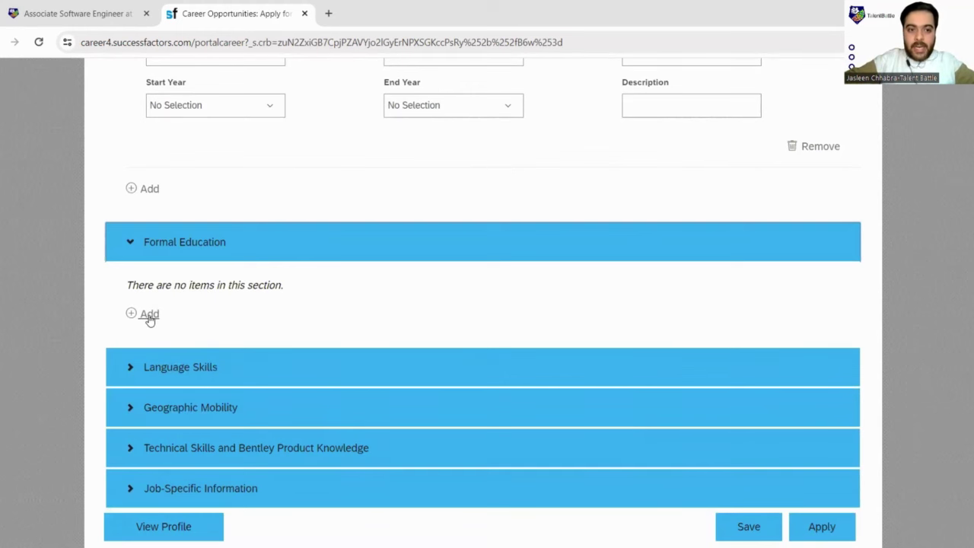
left_click(149, 315)
scroll(235, 233, "down", 2)
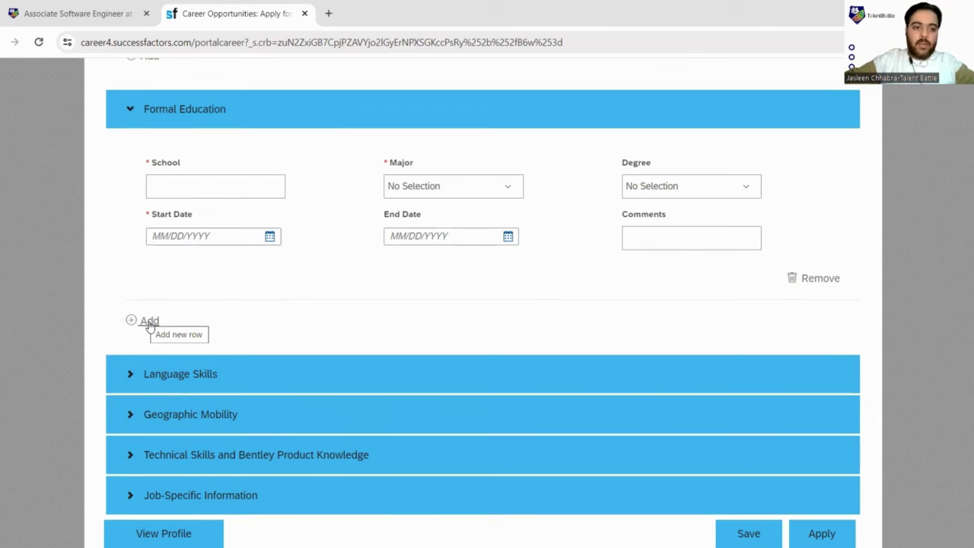
left_click(150, 323)
scroll(261, 356, "down", 1)
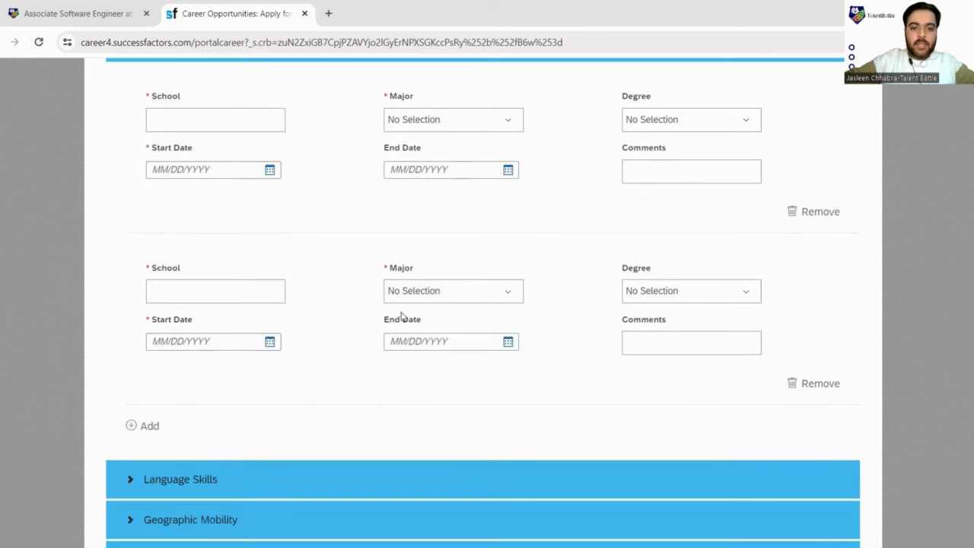
Step: Browse and search the second entry's majors for 'Non Medi', leaving Major unselected
left_click(512, 294)
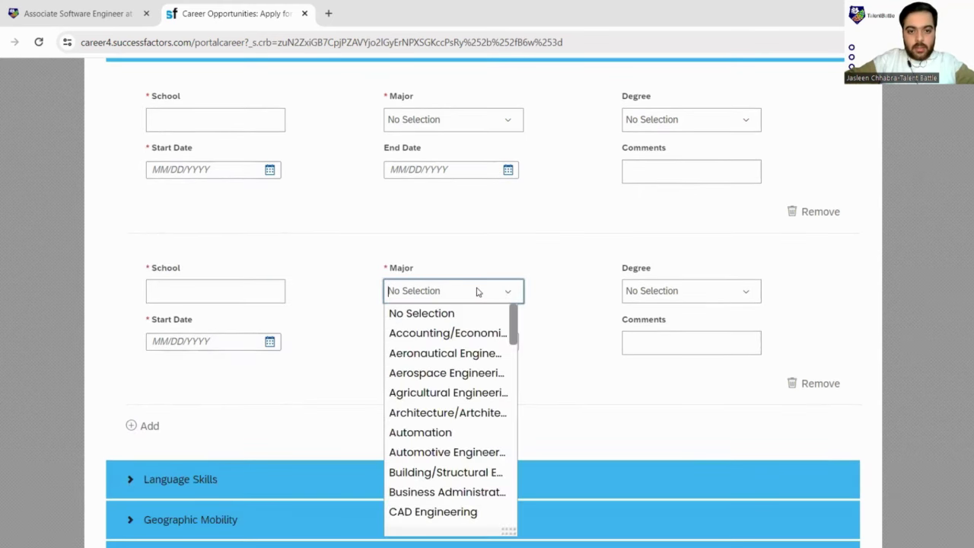
scroll(472, 375, "down", 6)
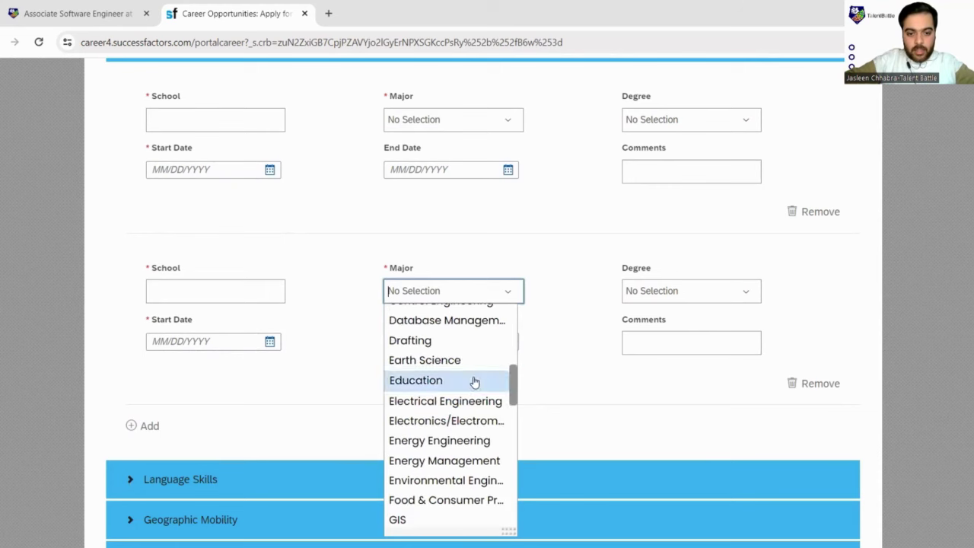
scroll(474, 382, "down", 5)
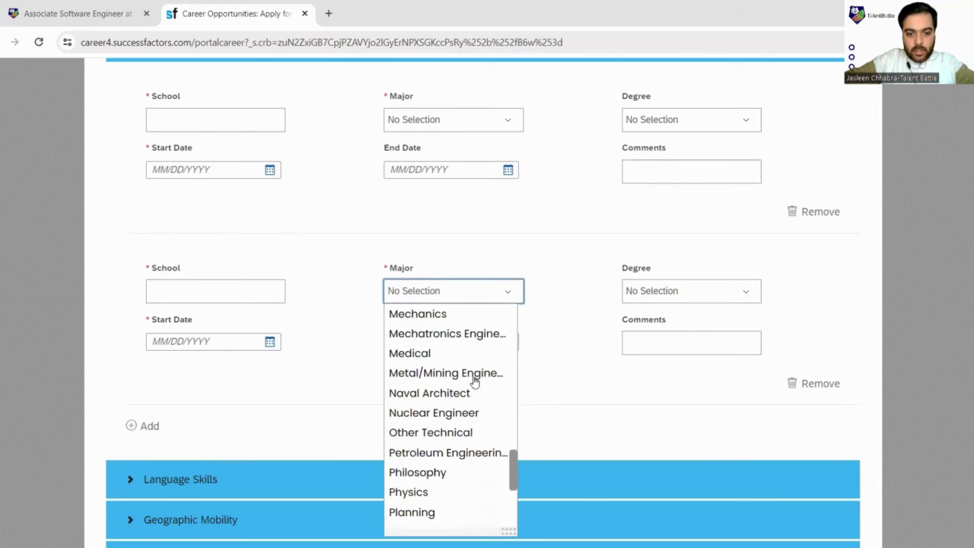
scroll(474, 382, "down", 4)
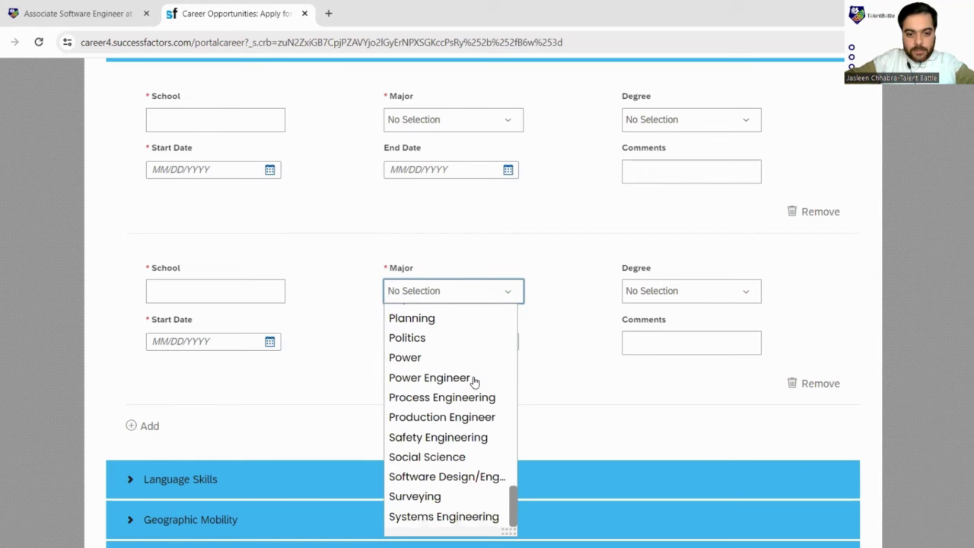
scroll(474, 381, "up", 15)
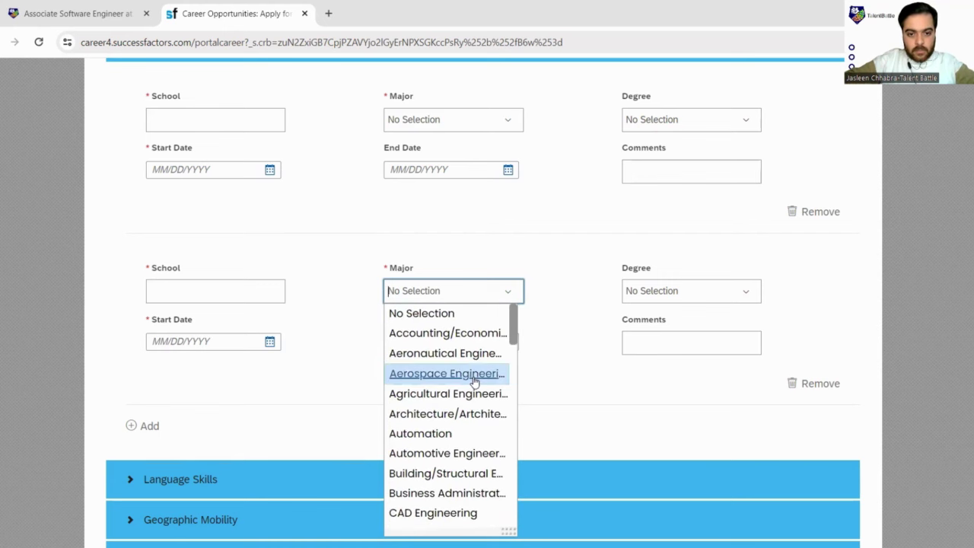
scroll(474, 381, "down", 14)
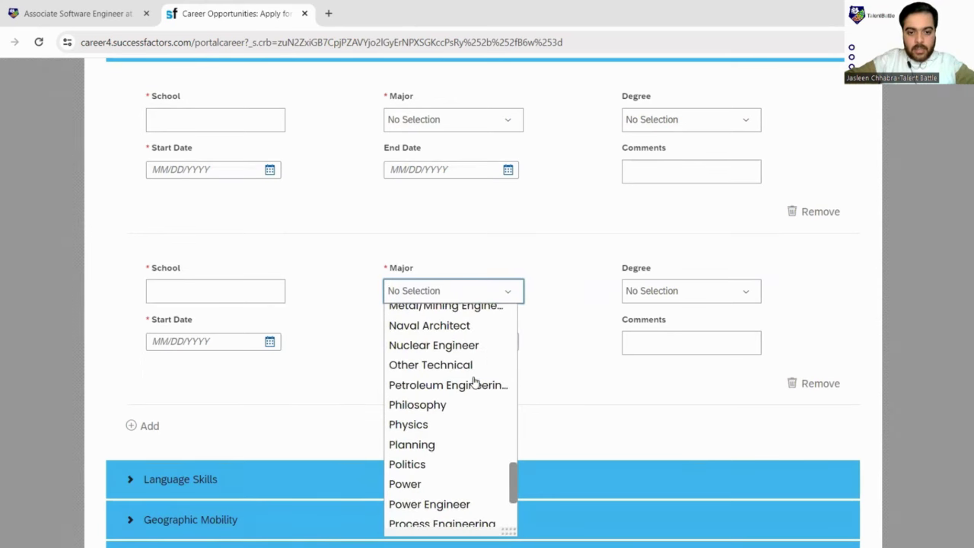
scroll(474, 380, "down", 2)
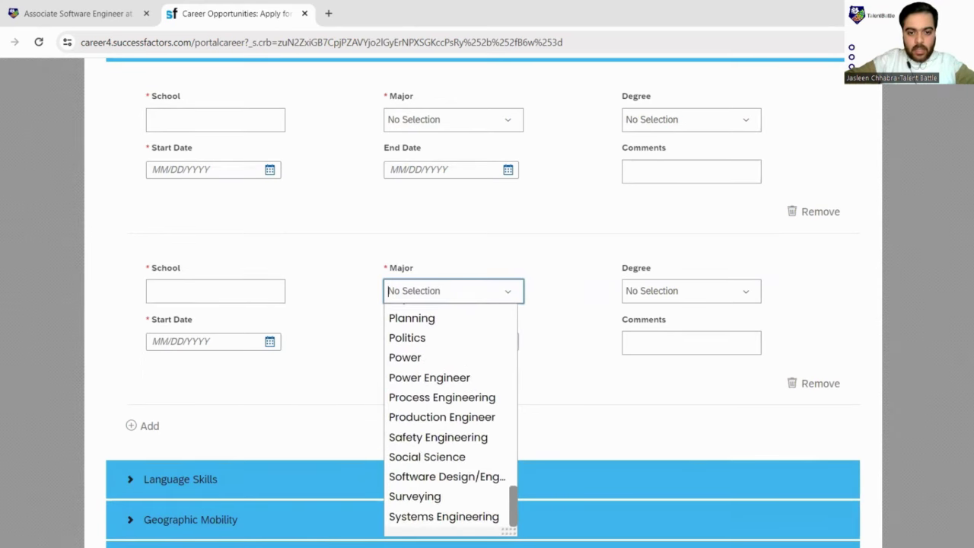
left_click(587, 329)
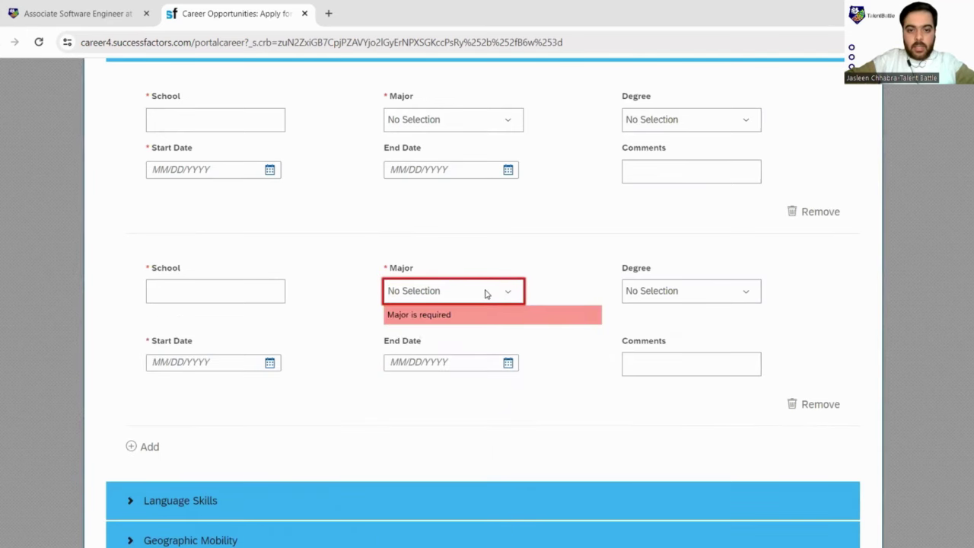
left_click(476, 294)
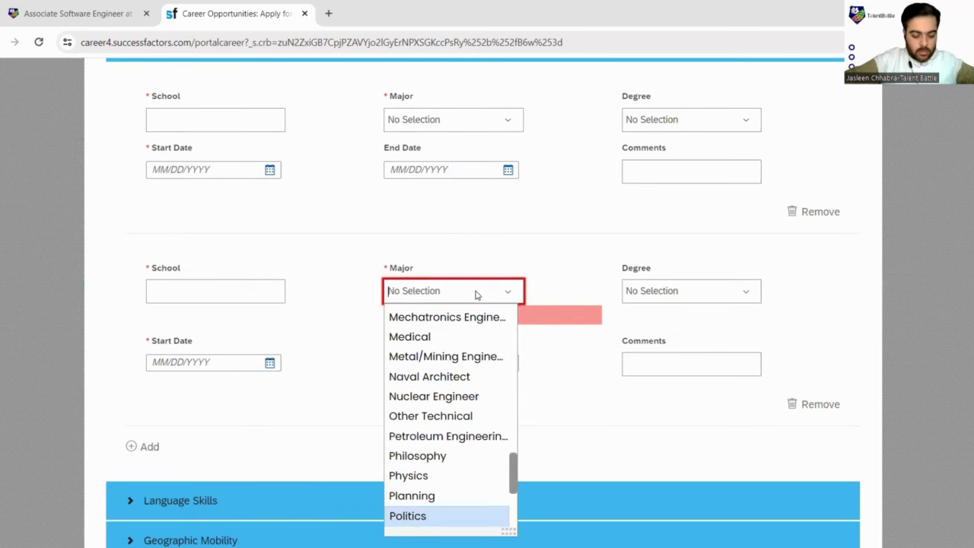
type("Non Medi")
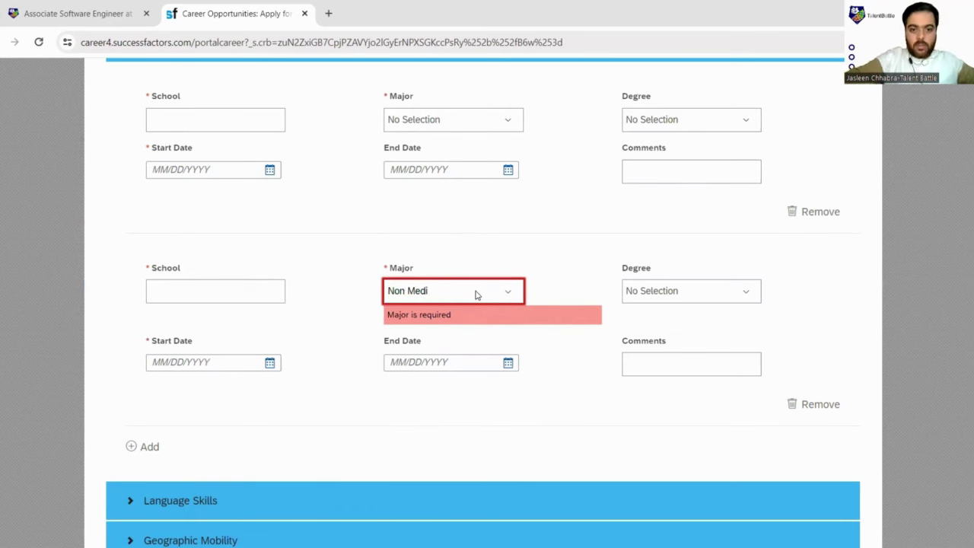
key("BackSpace")
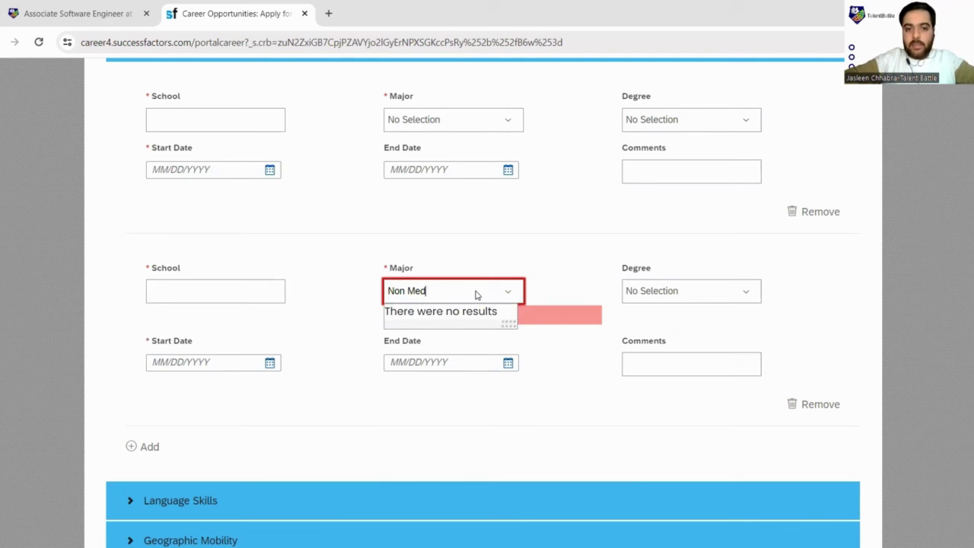
key("ctrl+a")
key("BackSpace")
Step: Remove the second education entry from Formal Education
left_click(475, 293)
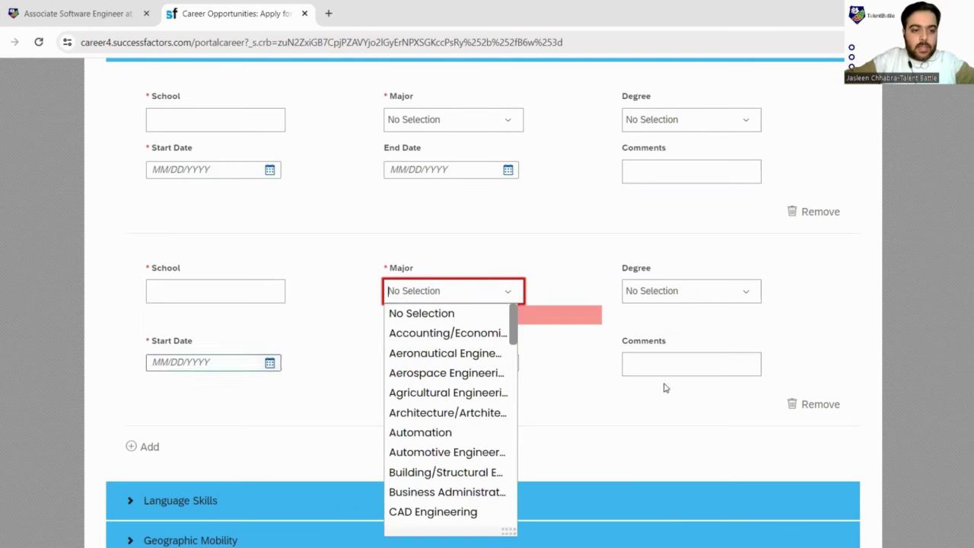
left_click(828, 404)
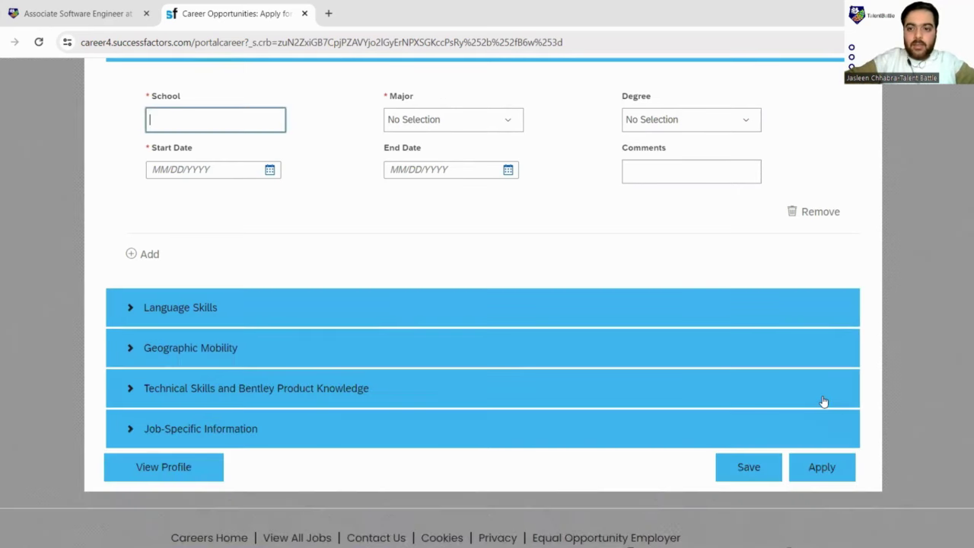
scroll(776, 365, "up", 2)
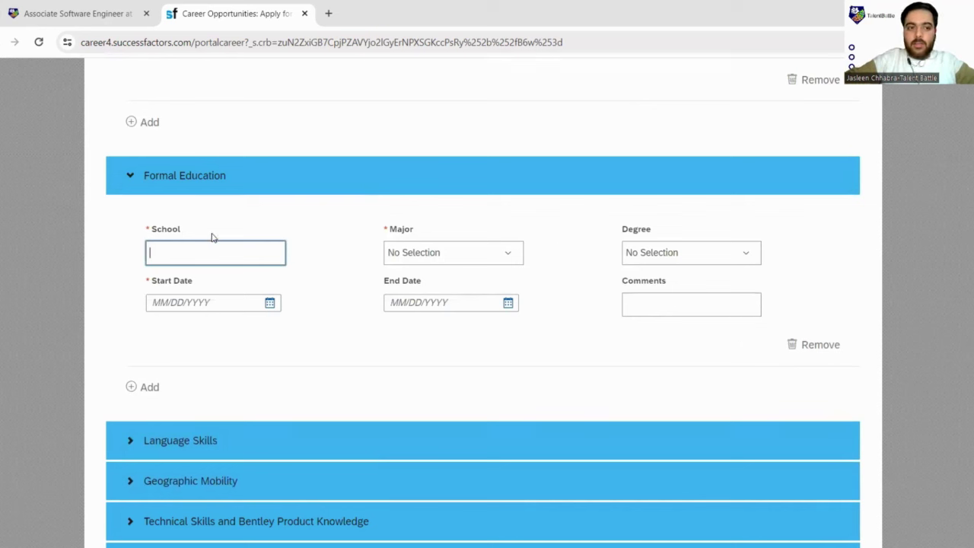
scroll(485, 340, "down", 3)
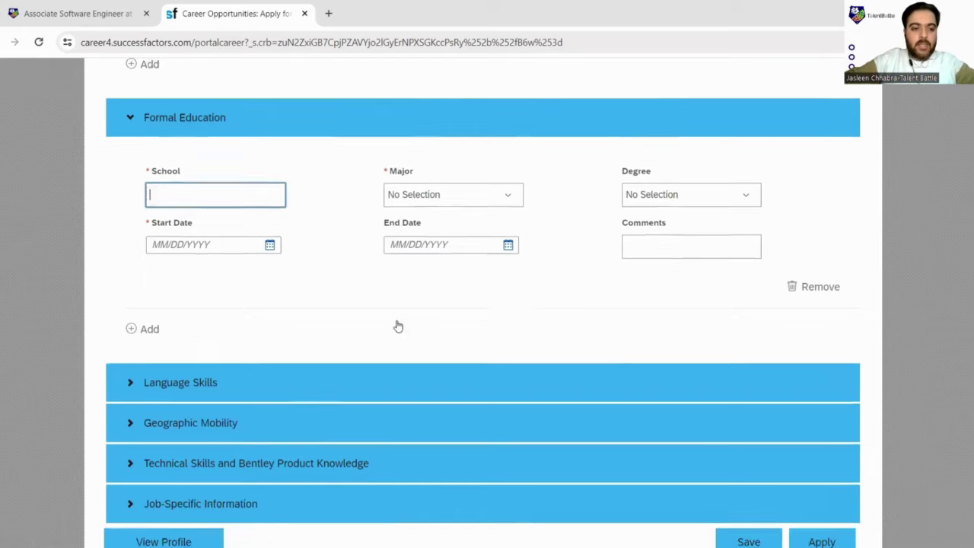
Step: Expand Language Skills and add two blank language entries
left_click(168, 320)
scroll(175, 346, "down", 1)
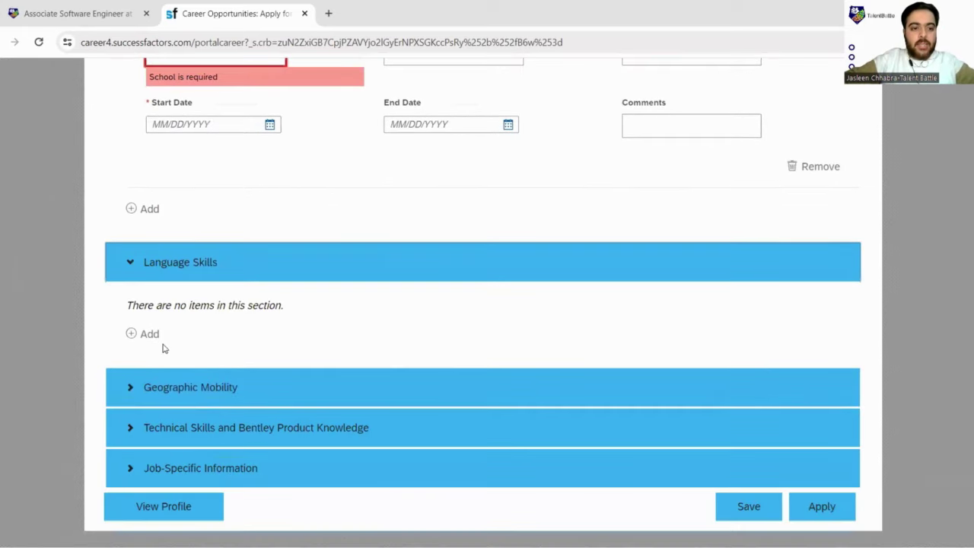
left_click(152, 335)
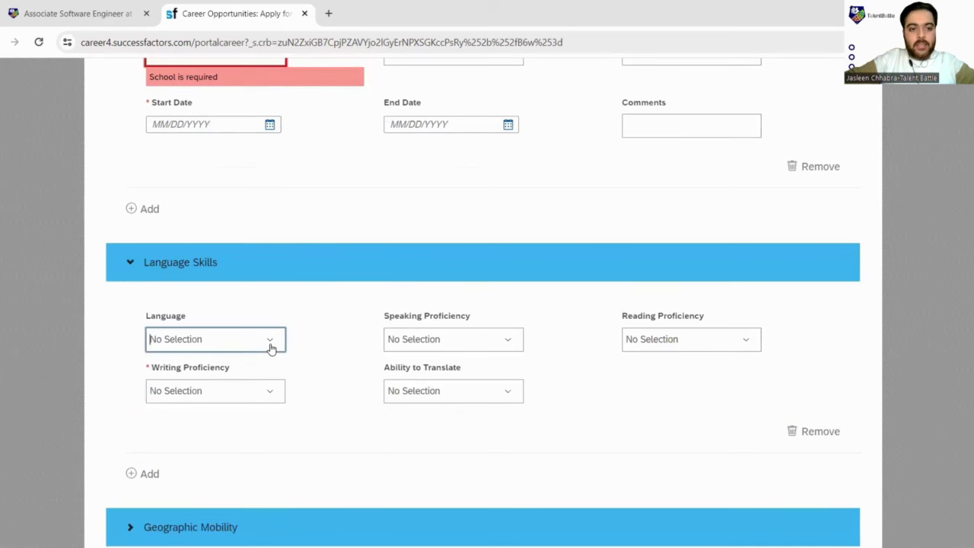
left_click(270, 346)
scroll(220, 258, "down", 3)
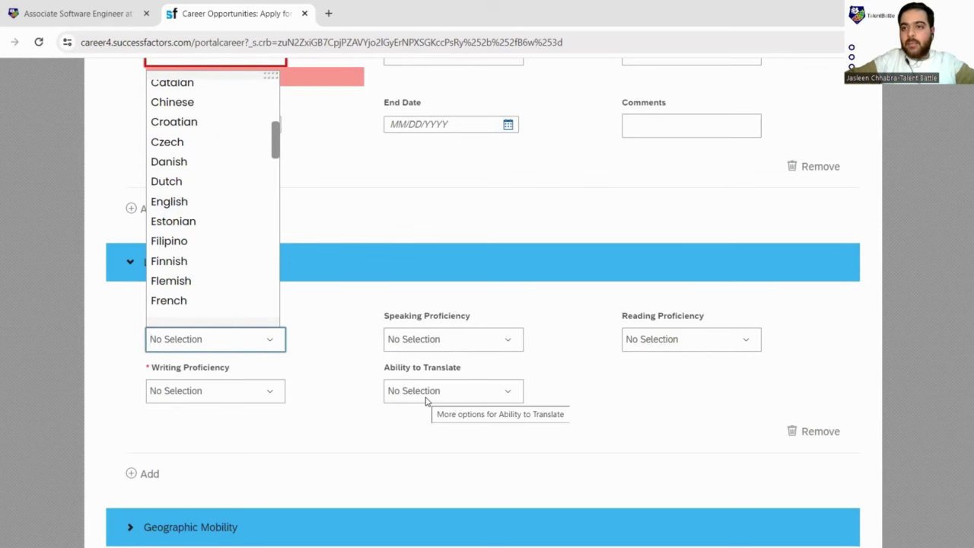
scroll(175, 393, "down", 1)
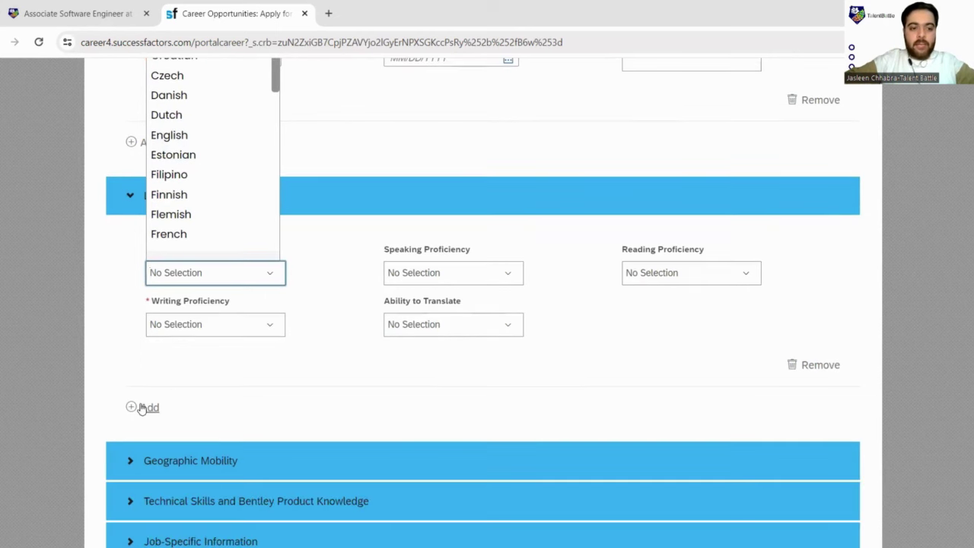
left_click(140, 407)
scroll(342, 404, "down", 3)
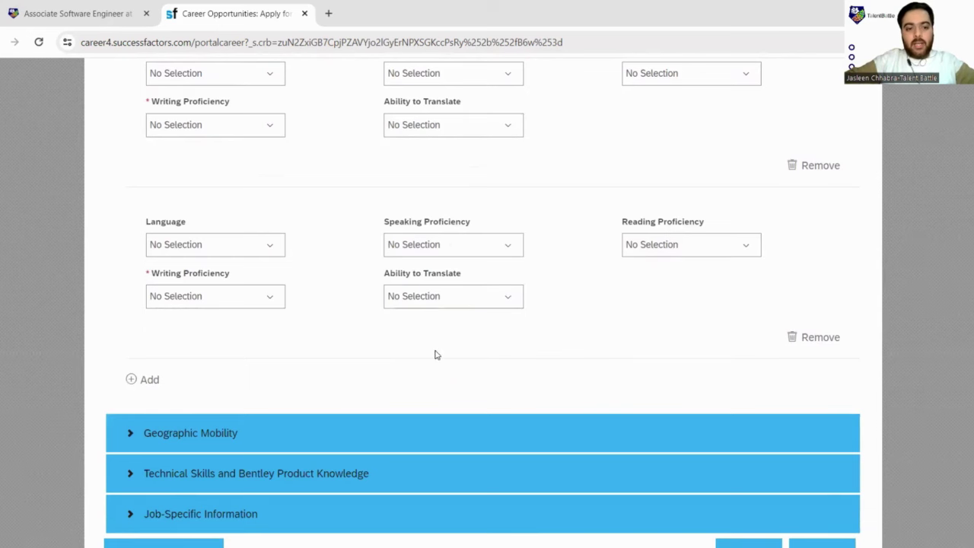
scroll(426, 351, "down", 1)
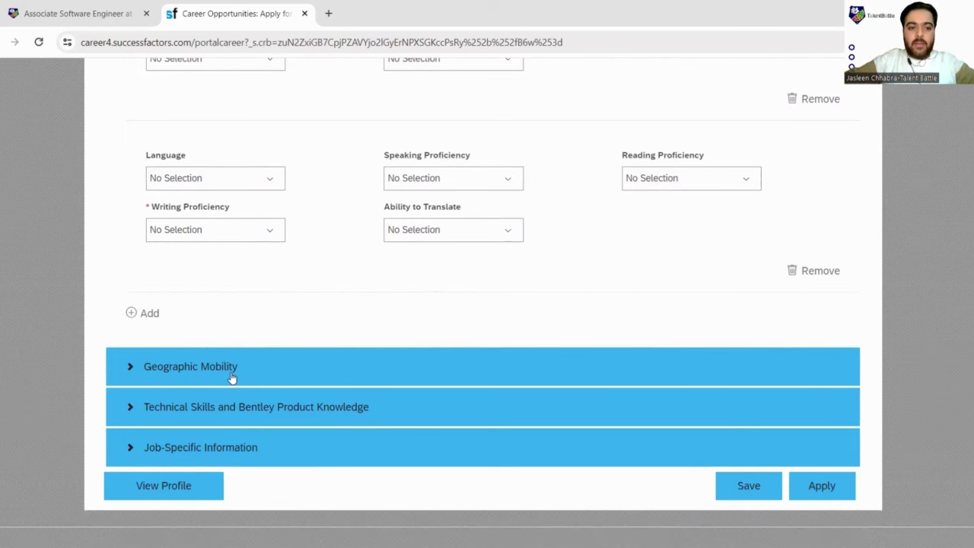
left_click(182, 371)
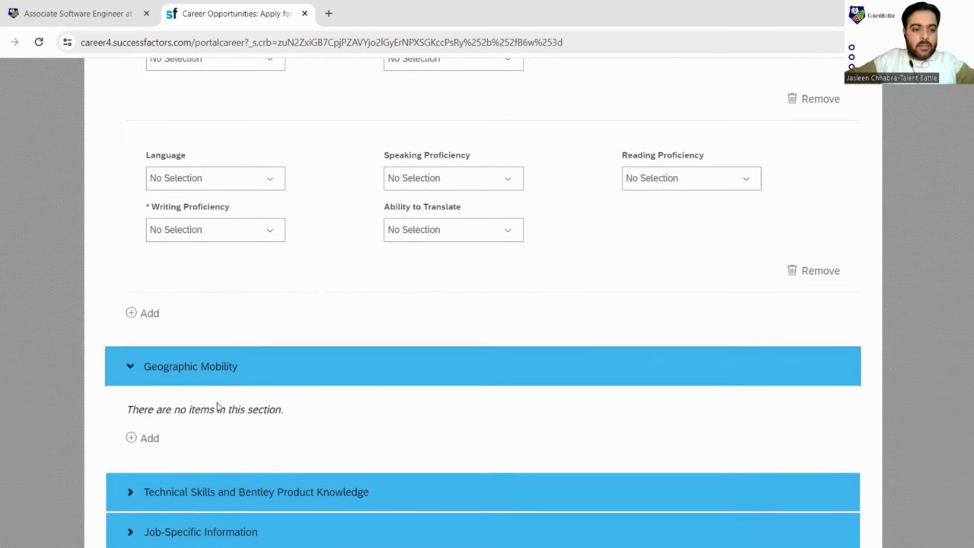
left_click(150, 438)
scroll(254, 436, "down", 2)
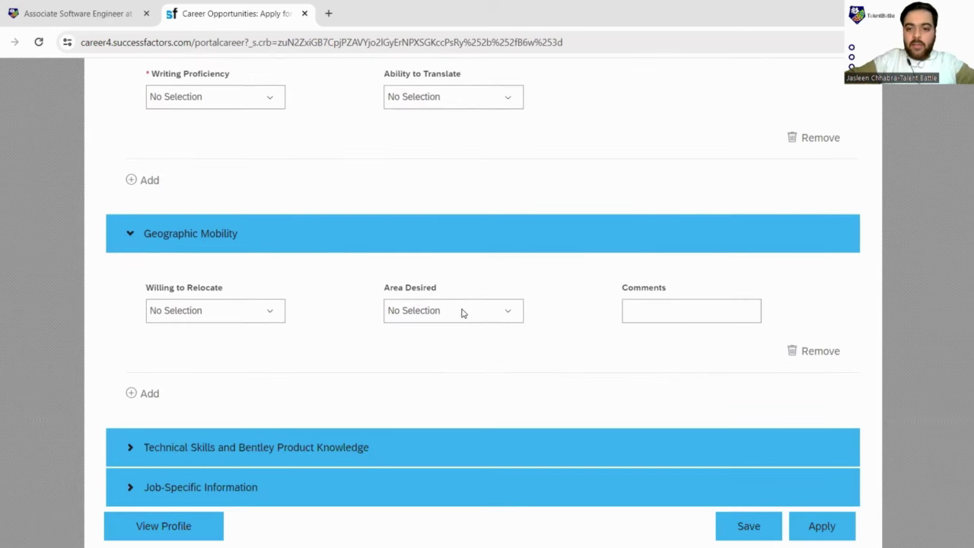
scroll(522, 331, "down", 1)
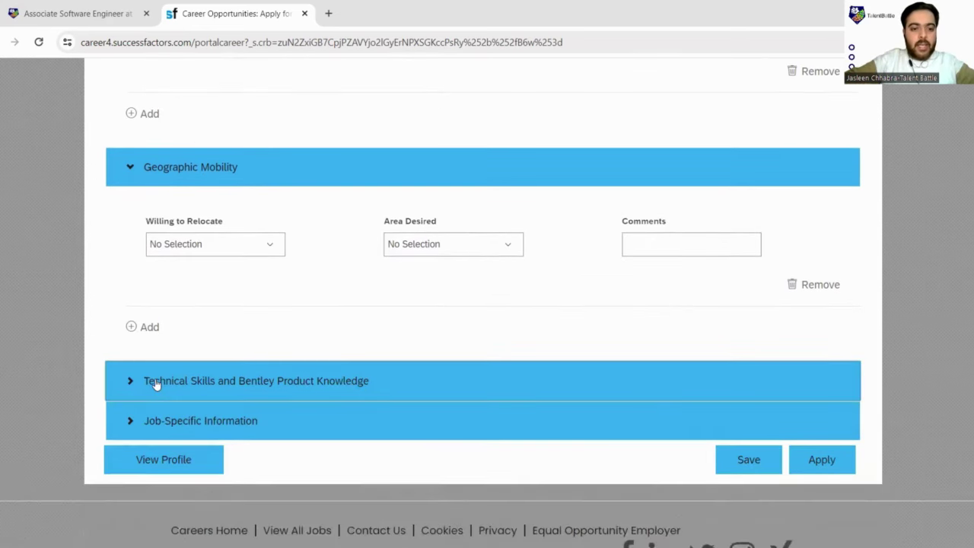
left_click(155, 382)
scroll(154, 358, "down", 2)
left_click(152, 321)
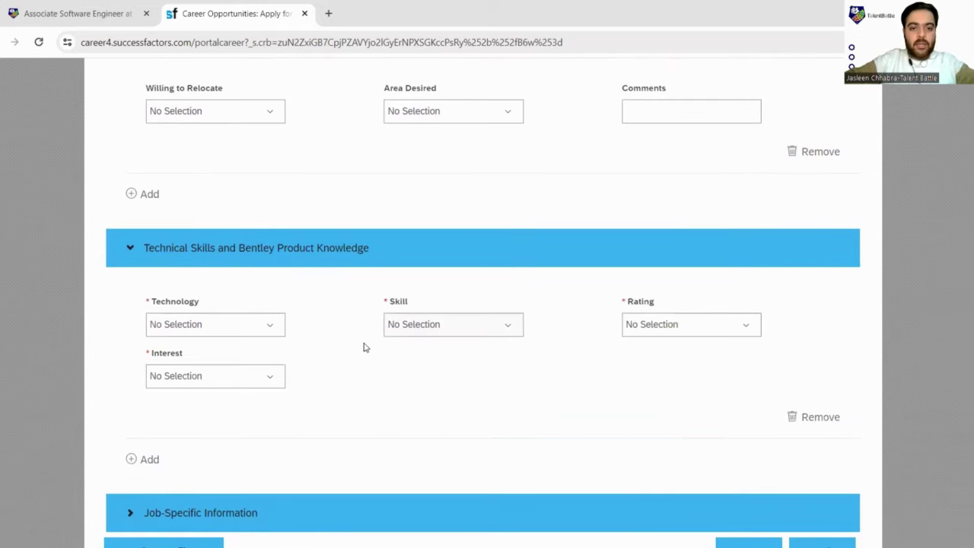
scroll(233, 396, "down", 2)
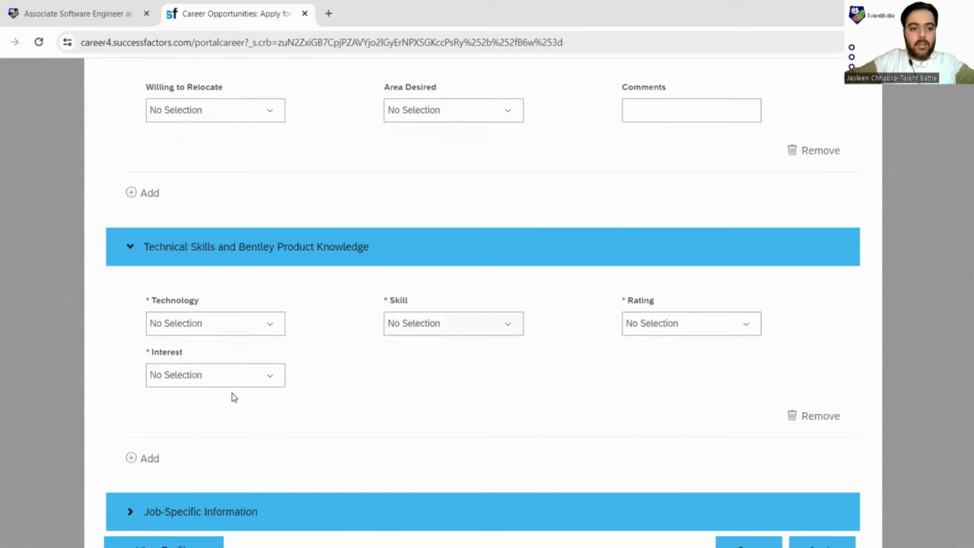
left_click(206, 390)
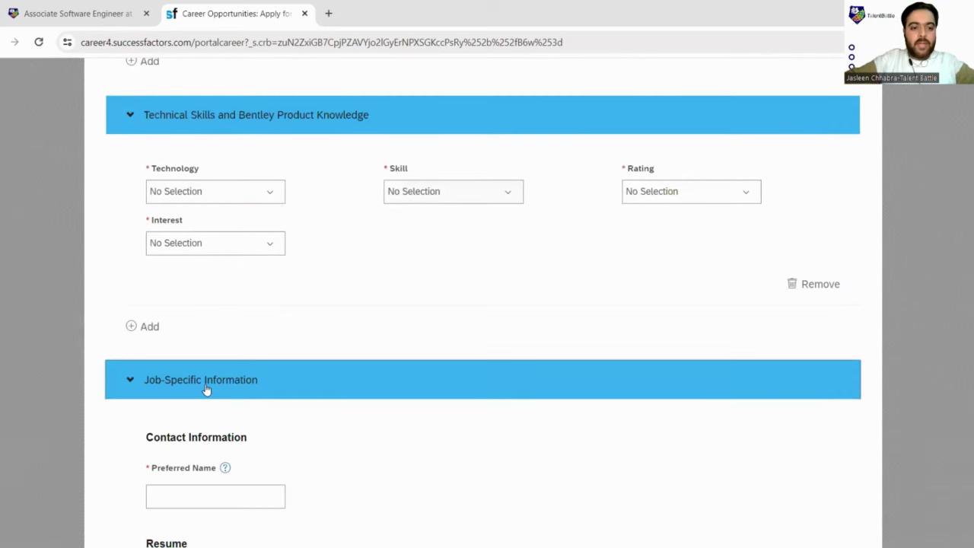
scroll(216, 411, "down", 3)
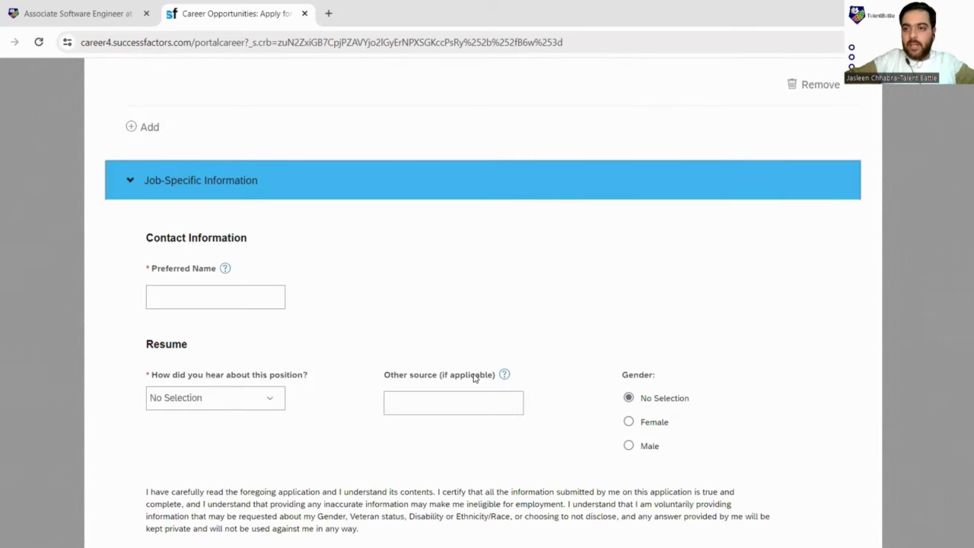
scroll(473, 377, "down", 3)
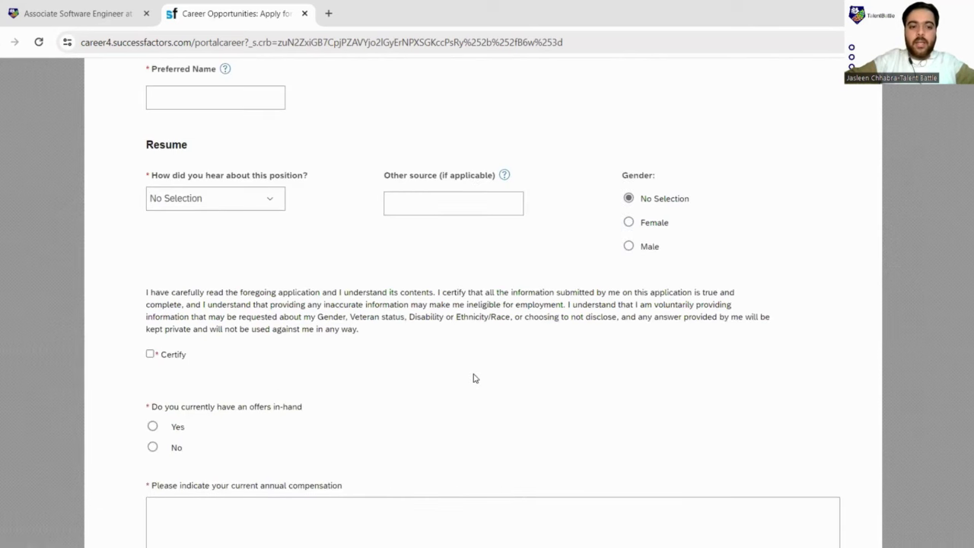
scroll(473, 377, "down", 3)
scroll(473, 377, "up", 15)
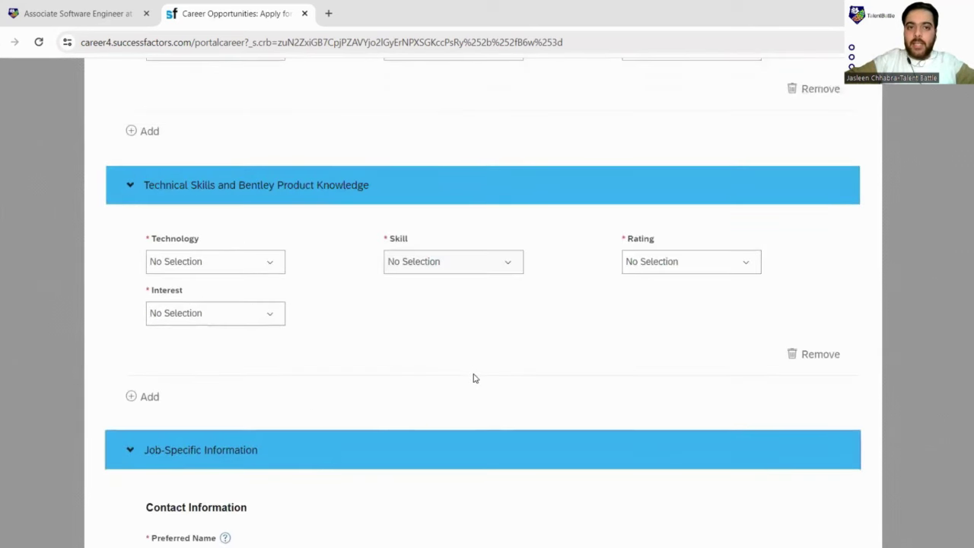
scroll(473, 377, "up", 20)
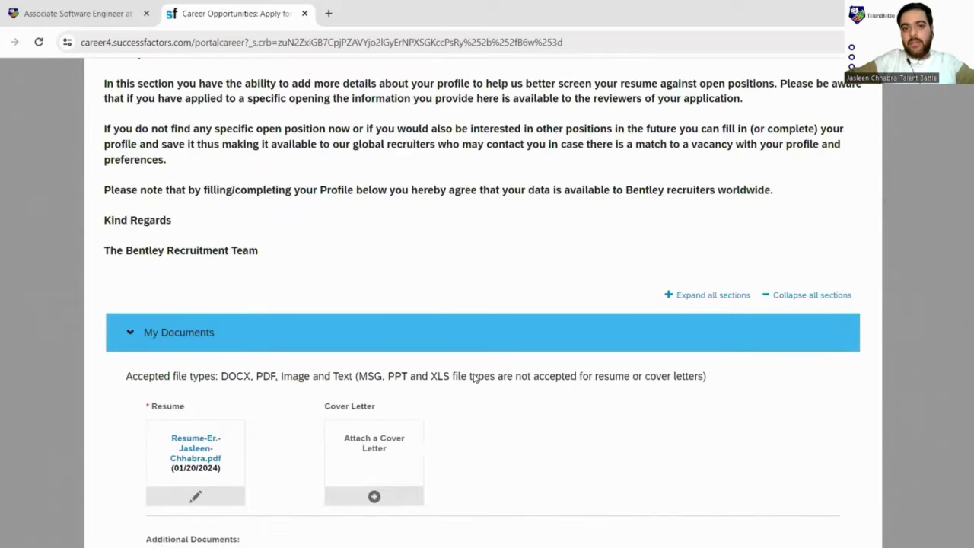
Step: Collapse My Documents and review the filled-in education, language and relocation sections
scroll(473, 378, "down", 4)
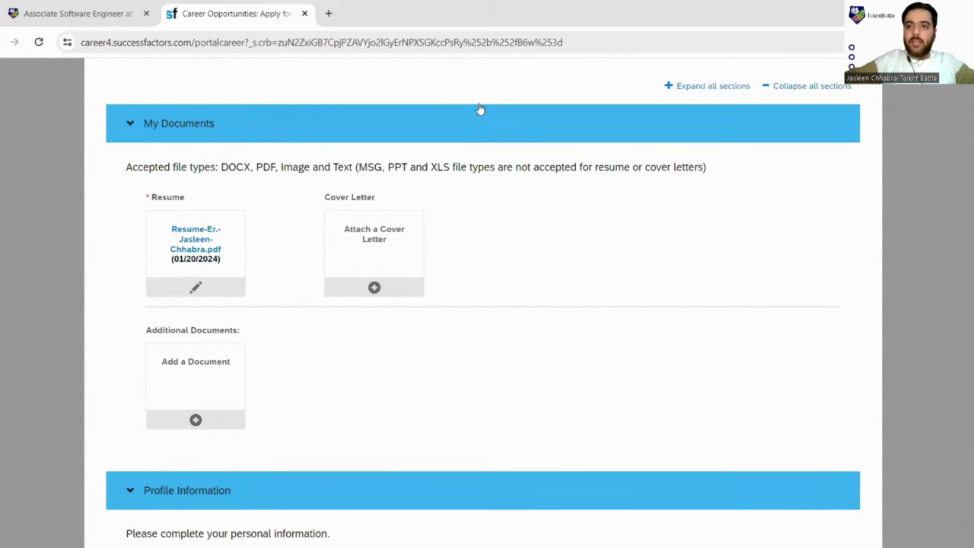
left_click(479, 108)
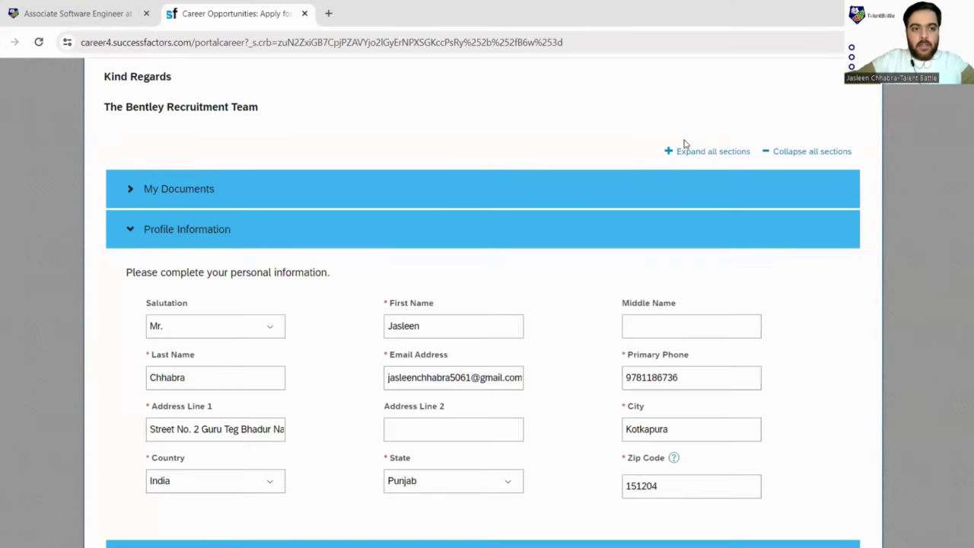
scroll(467, 165, "down", 5)
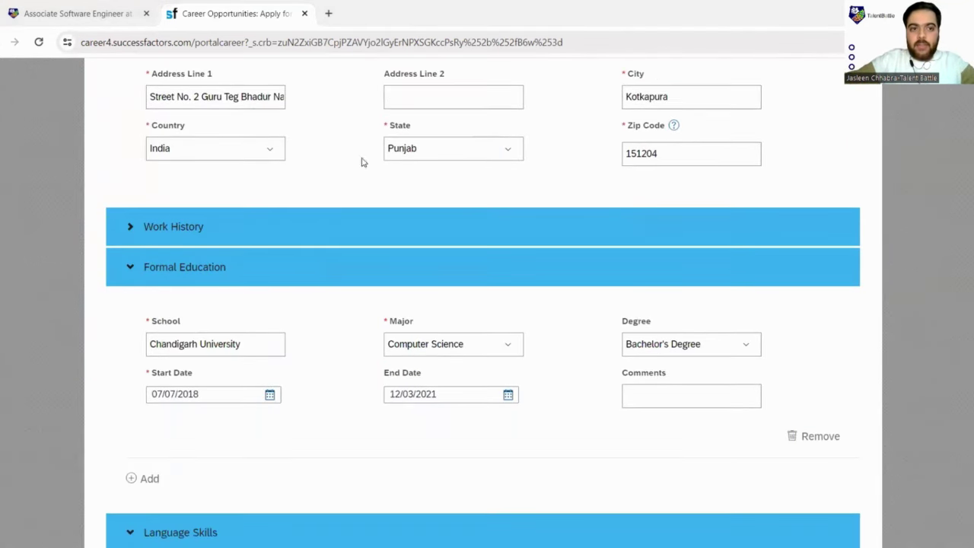
scroll(478, 190, "down", 3)
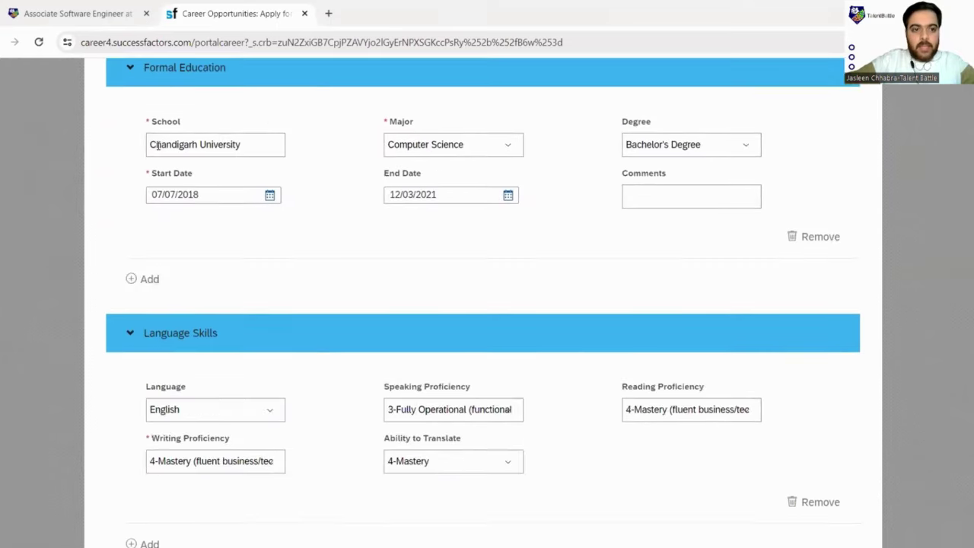
scroll(509, 180, "down", 4)
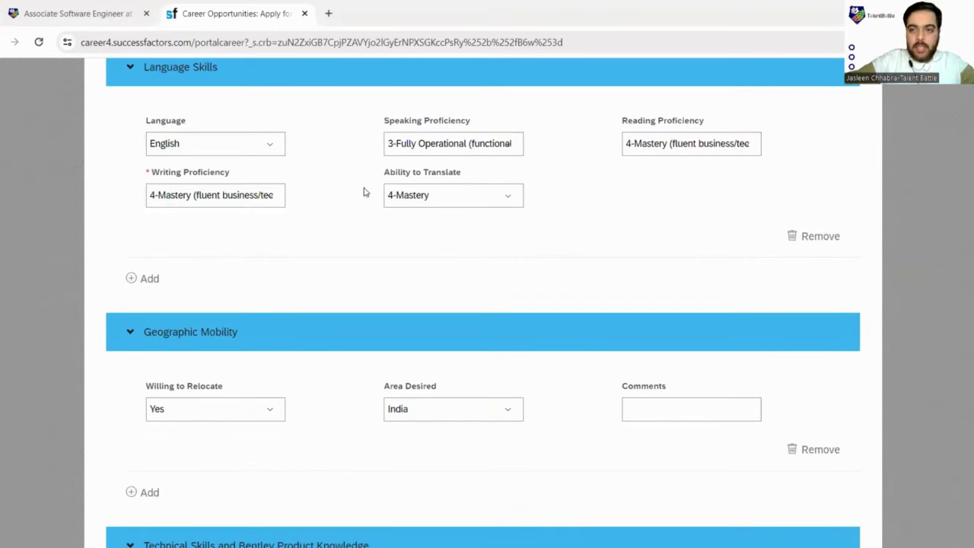
scroll(271, 213, "down", 3)
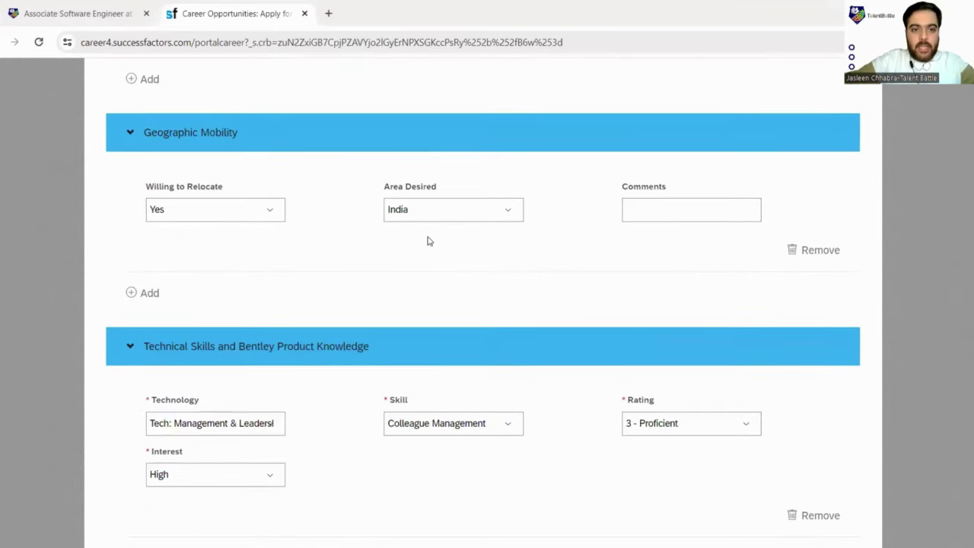
scroll(352, 197, "down", 3)
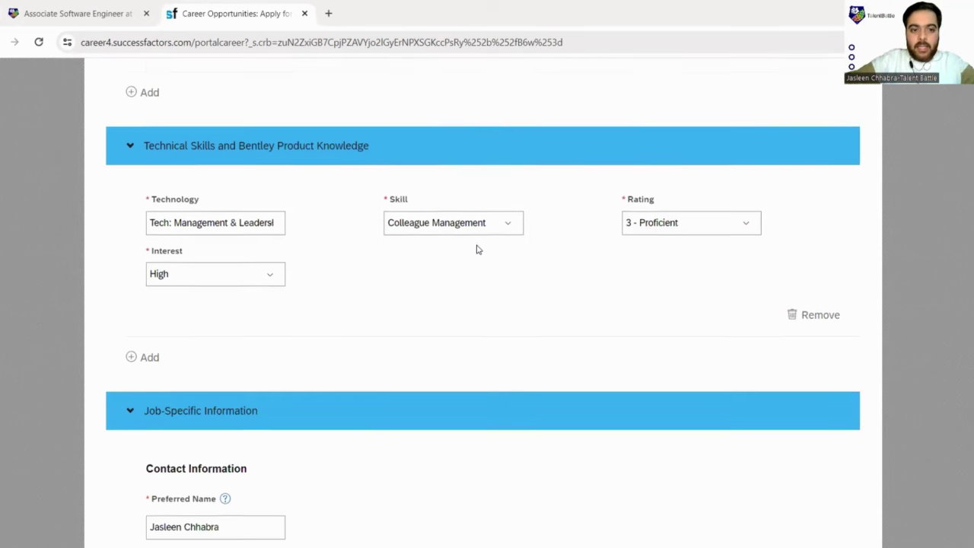
scroll(477, 249, "down", 3)
scroll(478, 250, "down", 3)
scroll(513, 270, "down", 2)
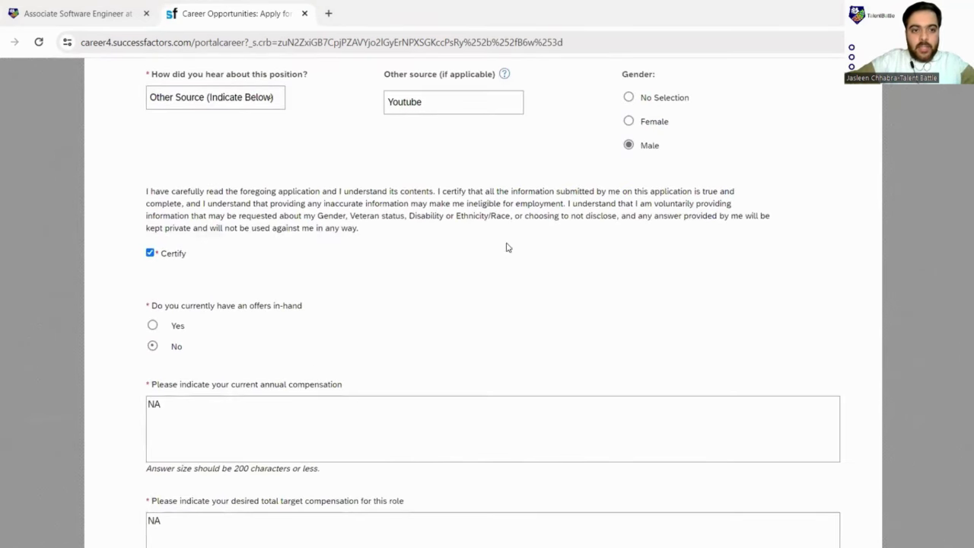
scroll(470, 233, "up", 2)
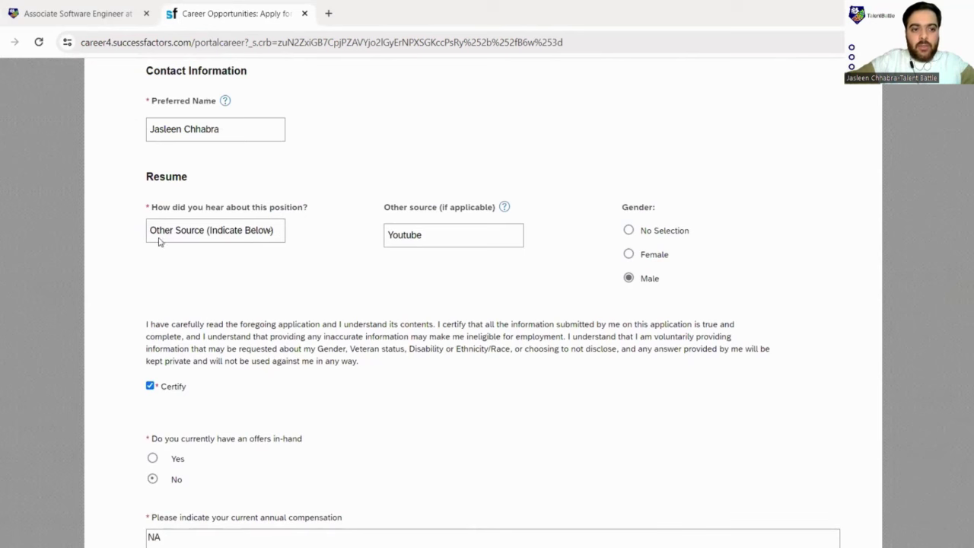
scroll(229, 217, "down", 1)
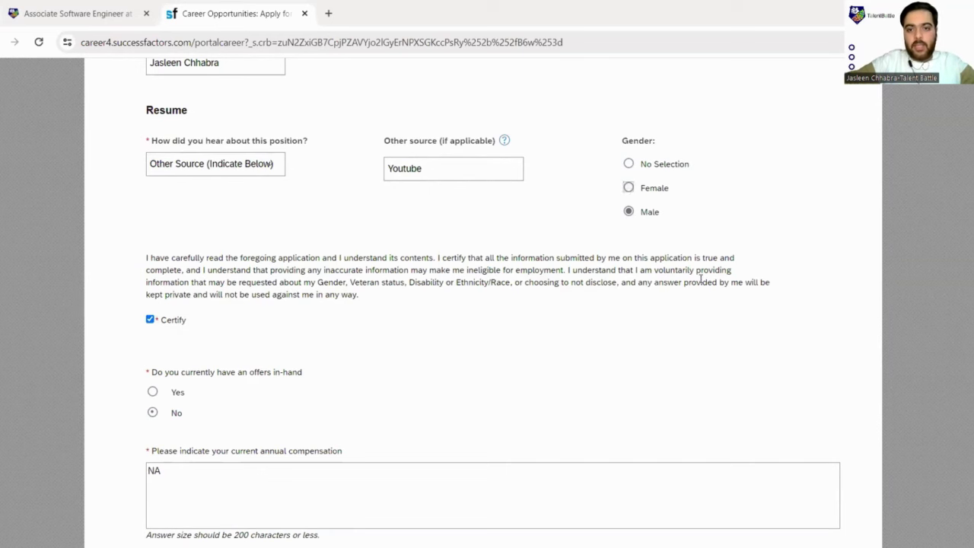
scroll(576, 226, "down", 2)
scroll(224, 243, "down", 2)
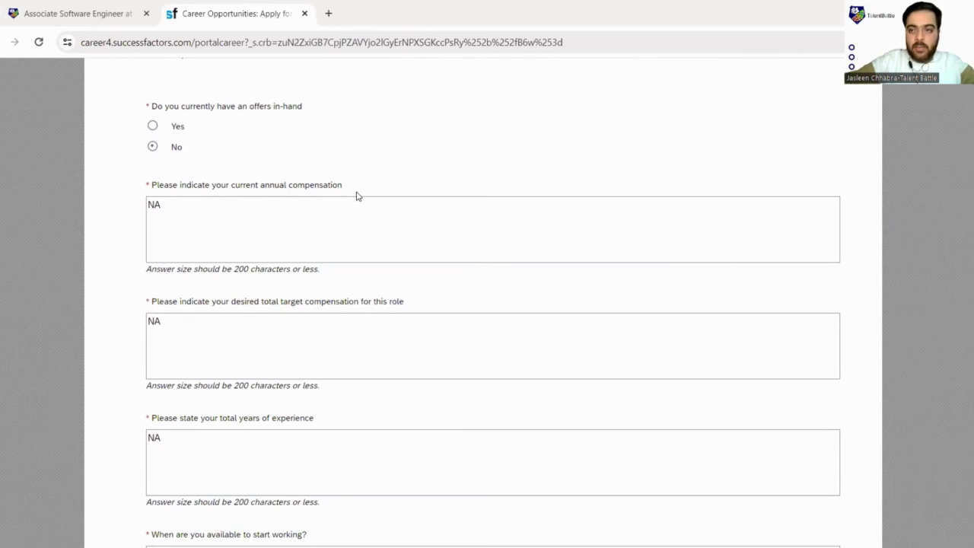
scroll(236, 221, "down", 1)
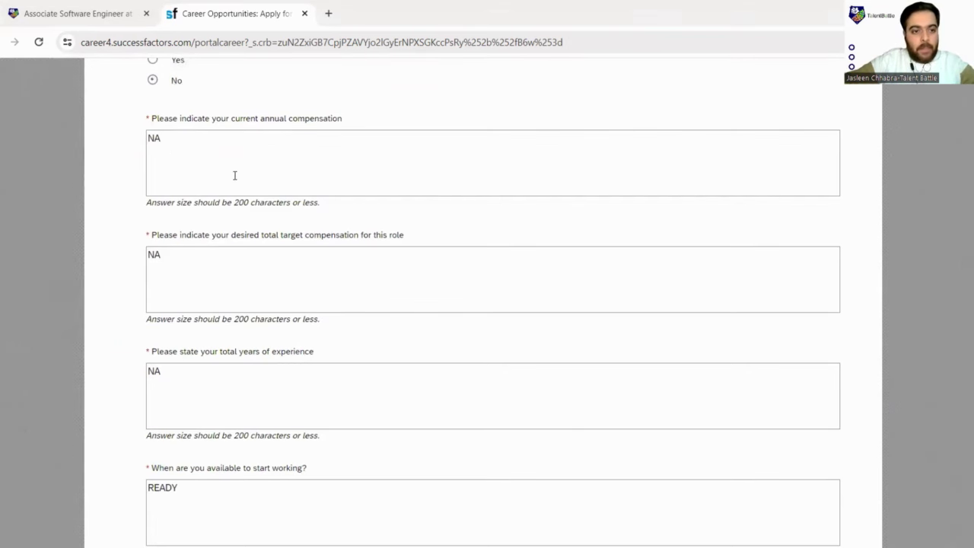
scroll(234, 175, "down", 2)
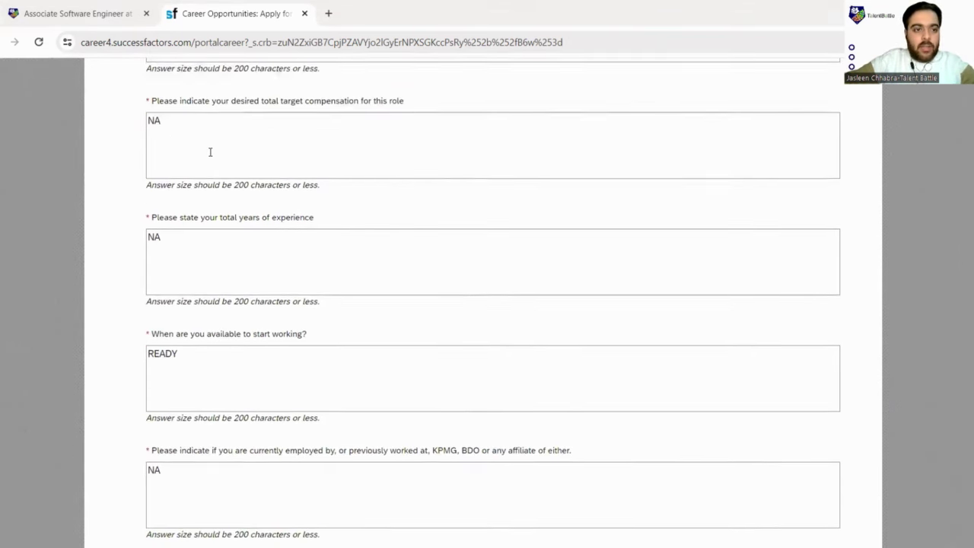
scroll(184, 141, "down", 2)
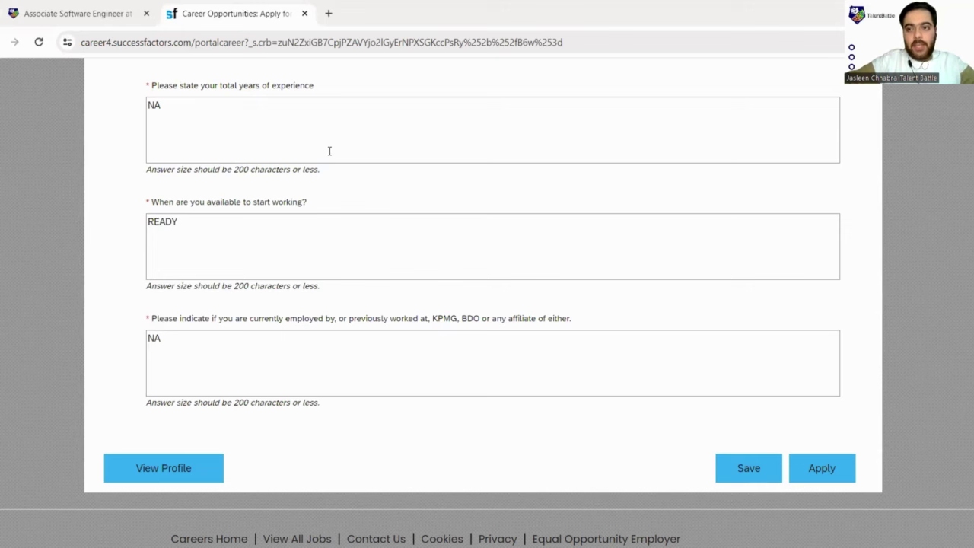
scroll(263, 185, "down", 1)
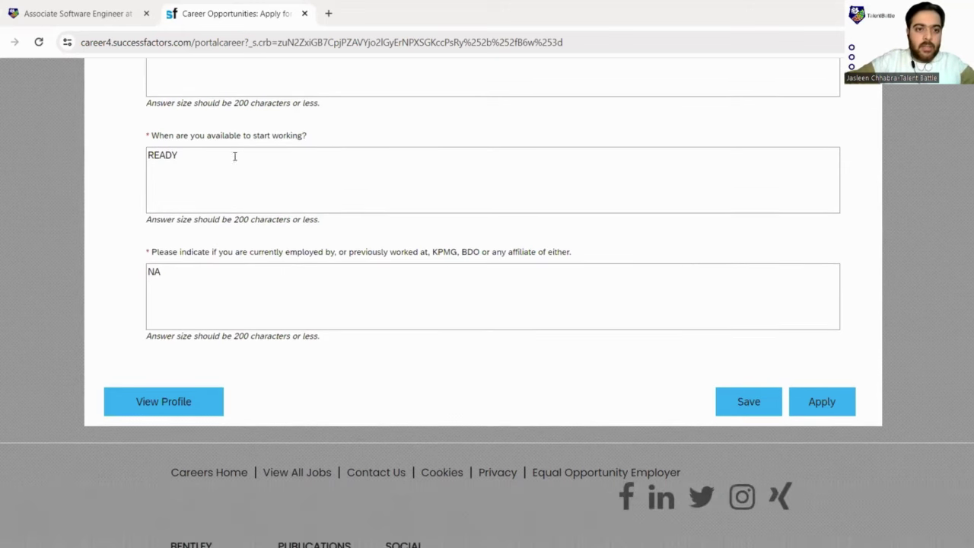
scroll(320, 143, "down", 1)
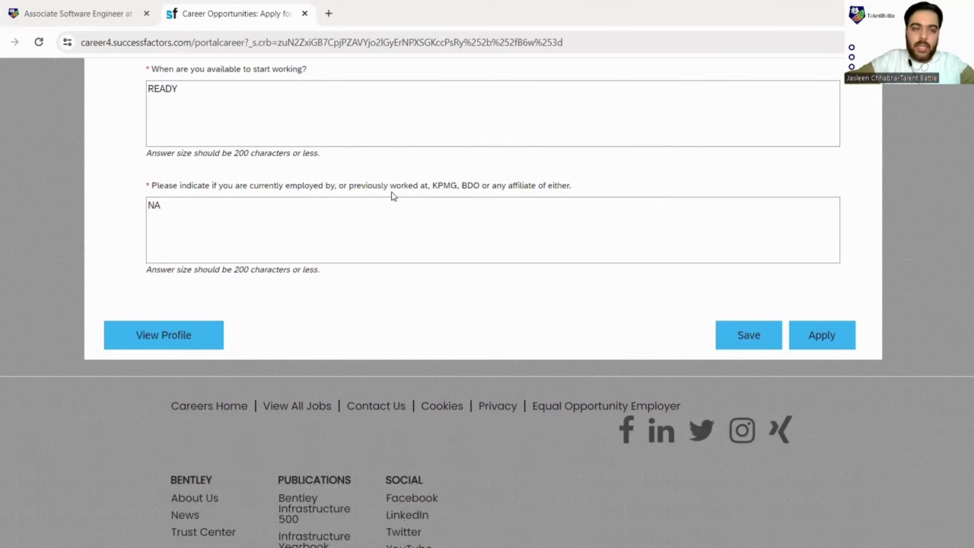
scroll(392, 196, "down", 2)
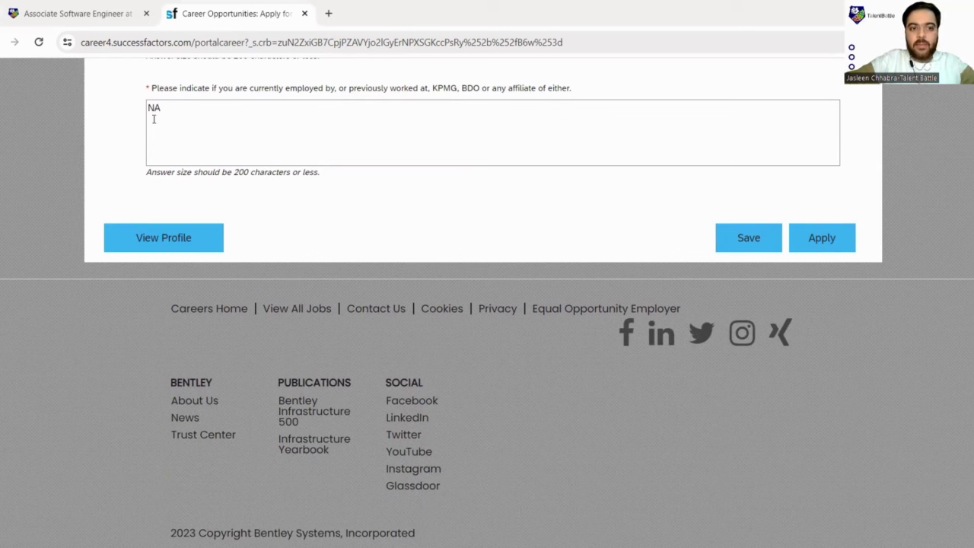
Step: Submit the Bentley Associate Software Engineer application and return to the Talent Battle posting once it's received
left_click(843, 242)
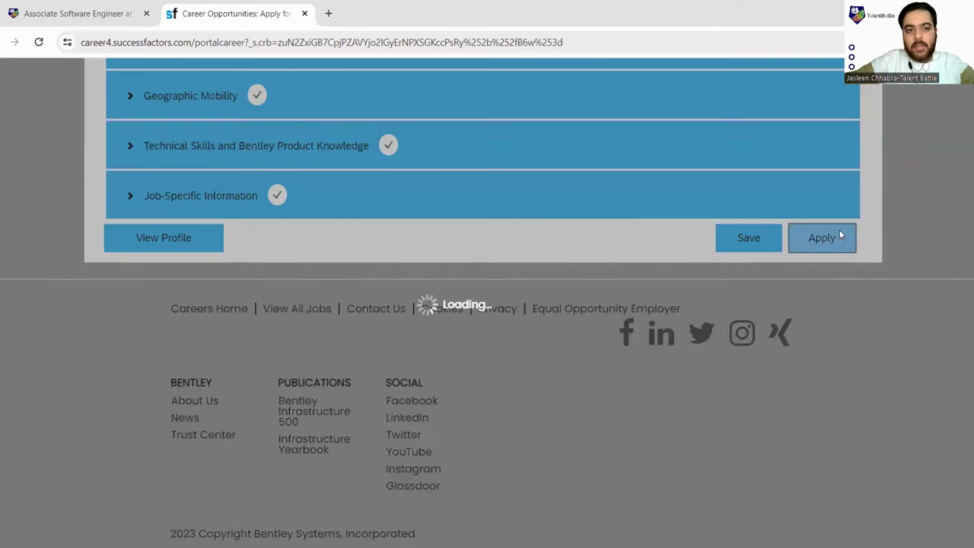
scroll(281, 220, "up", 3)
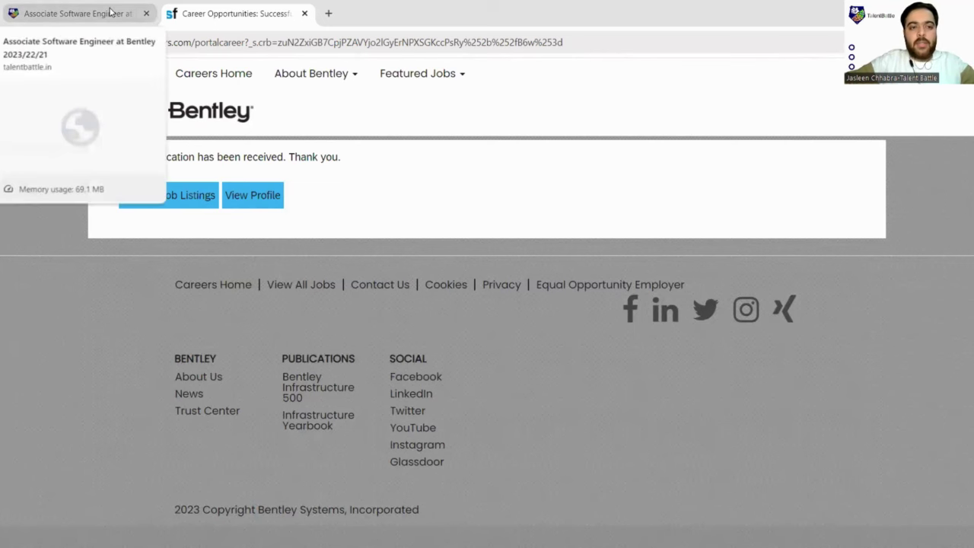
left_click(109, 11)
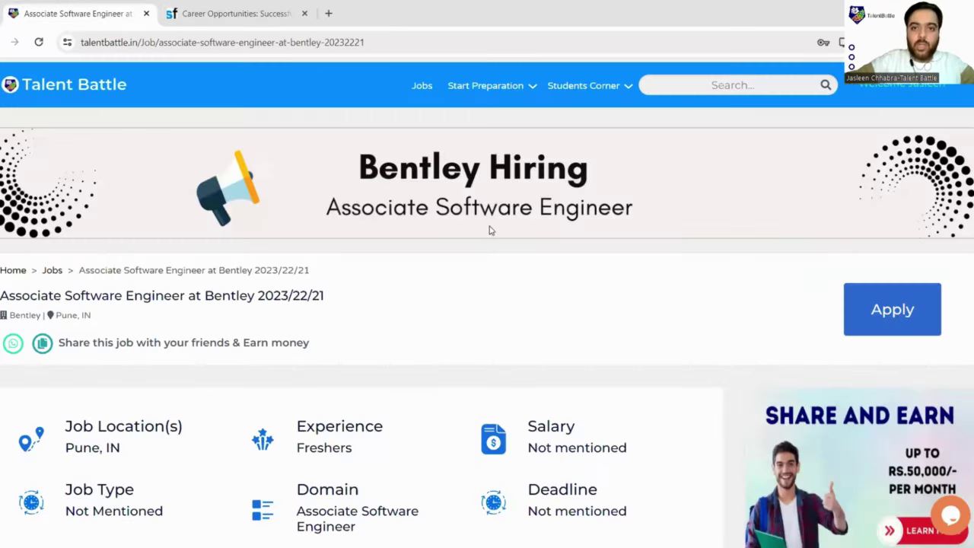